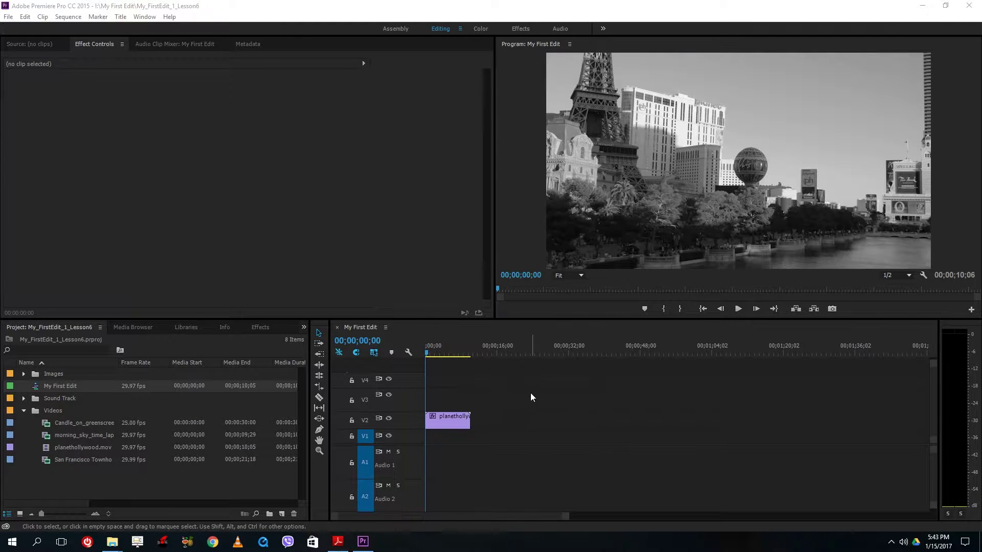
Replace planethollywood.mov on V2 with Candle_on_greenscreen, with the morning sky time-lapse at the sequence start
drag(532, 385, 449, 445)
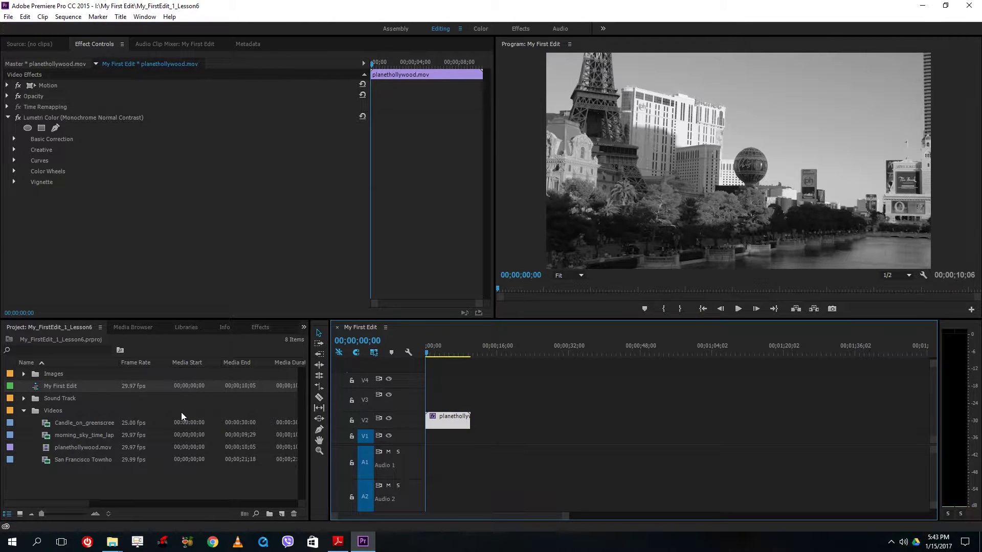
drag(49, 424, 473, 425)
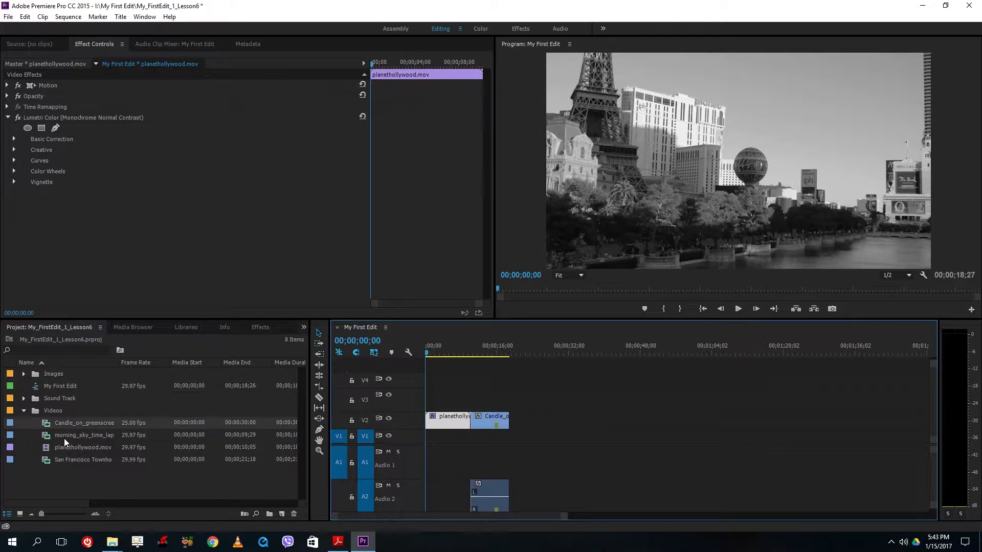
drag(53, 439, 463, 397)
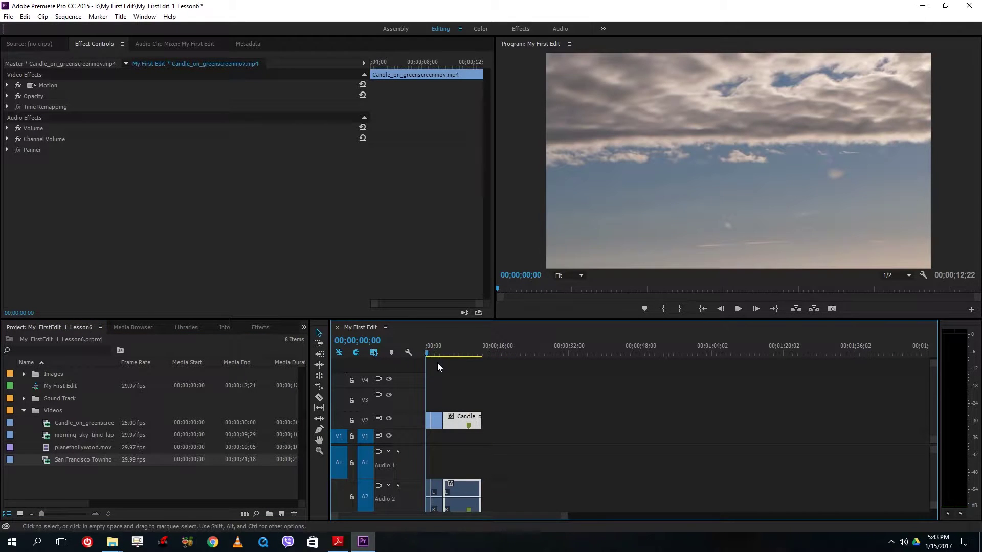
click(517, 391)
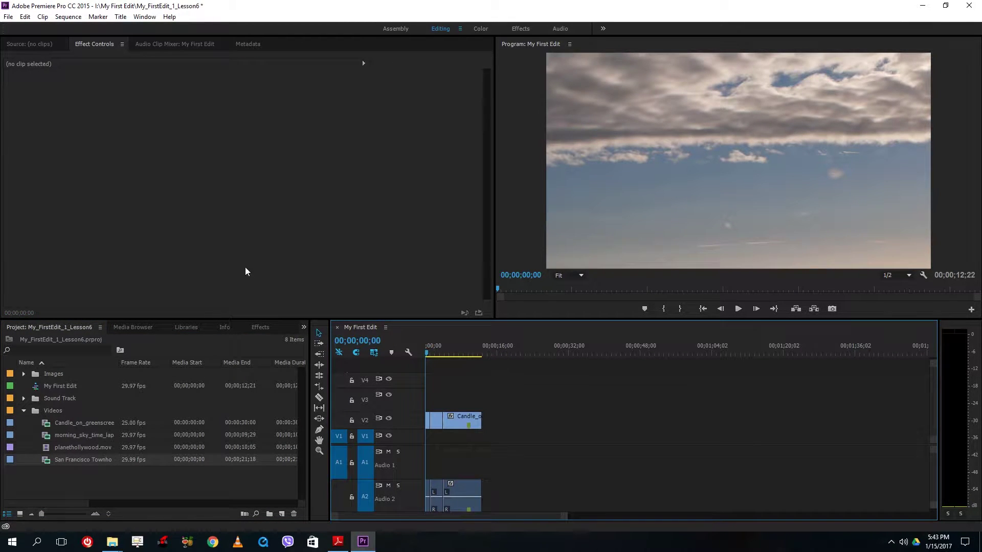
Return the playhead to the start and save the project as My_FirstEdit_1_Lesson7.prproj
click(476, 353)
key(Home)
click(8, 17)
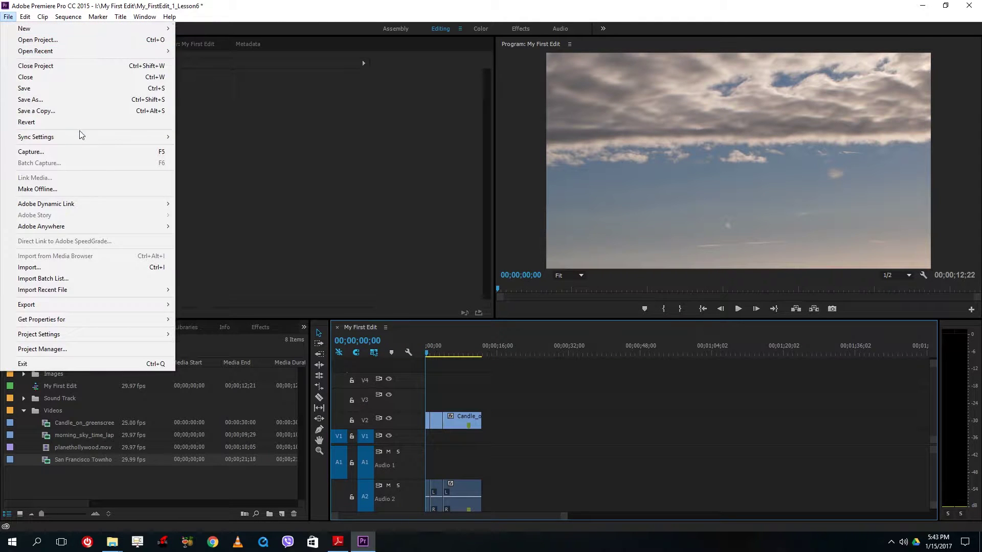
click(72, 99)
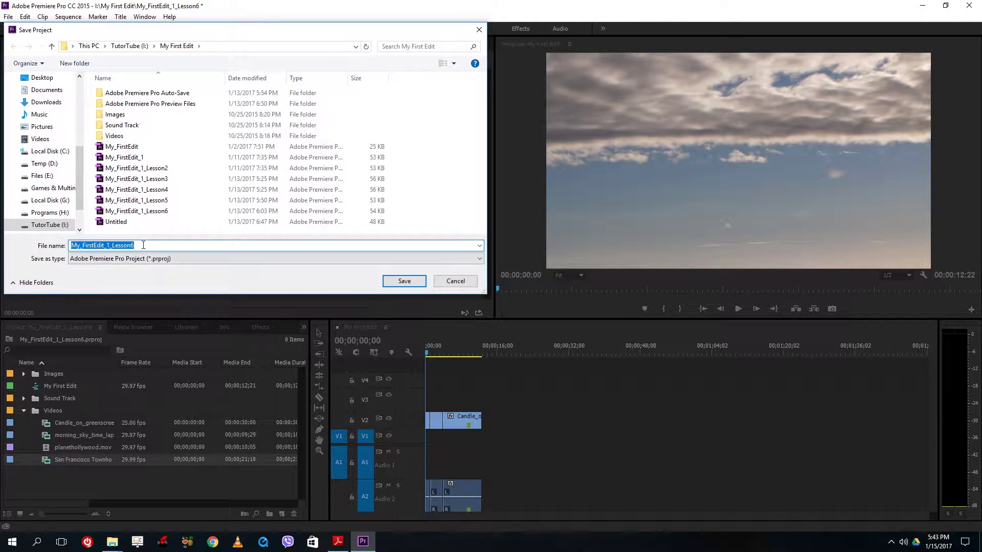
click(157, 243)
key(BackSpace)
text(7)
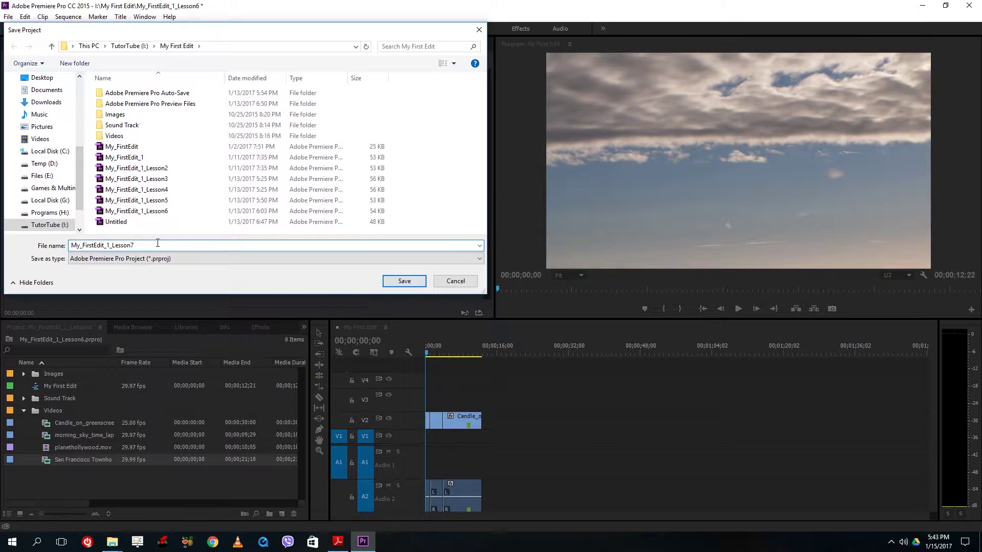
key(Return)
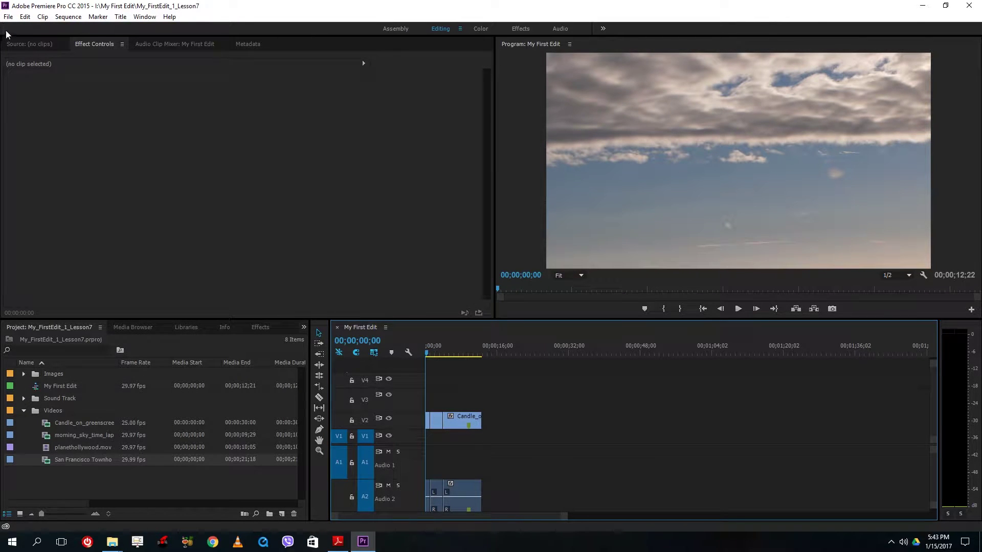
Bring up the Media Export Settings dialog for My First Edit and reposition it on screen
click(10, 17)
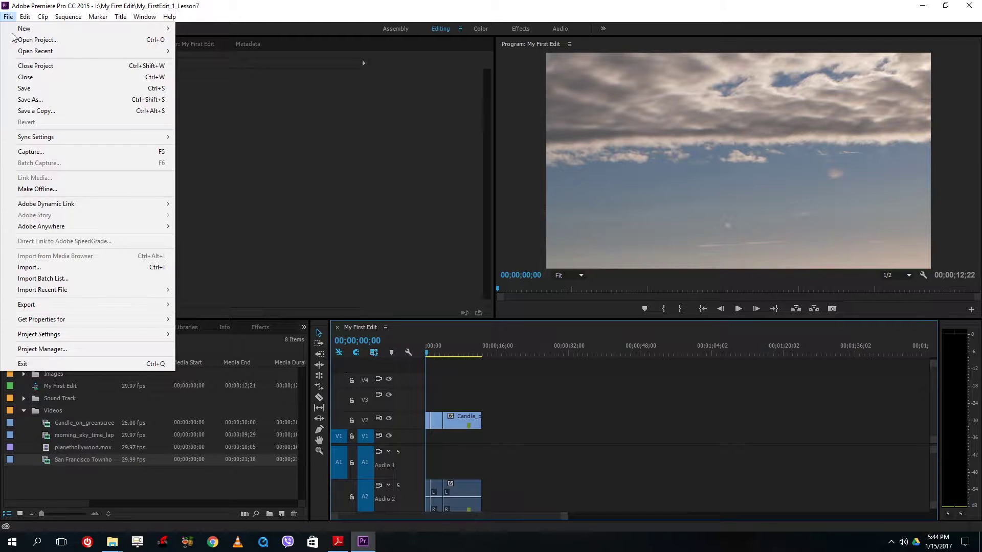
mouse_move(78, 308)
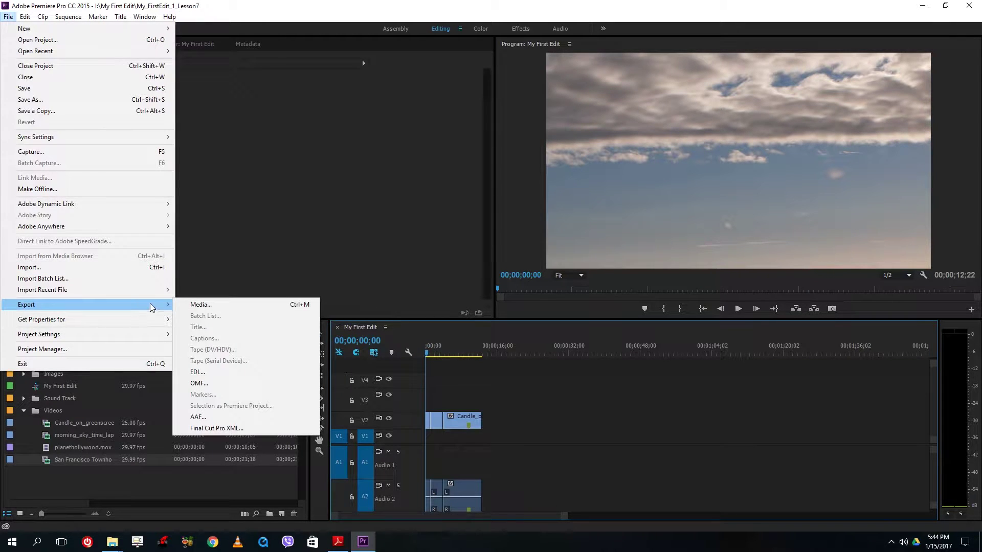
click(228, 306)
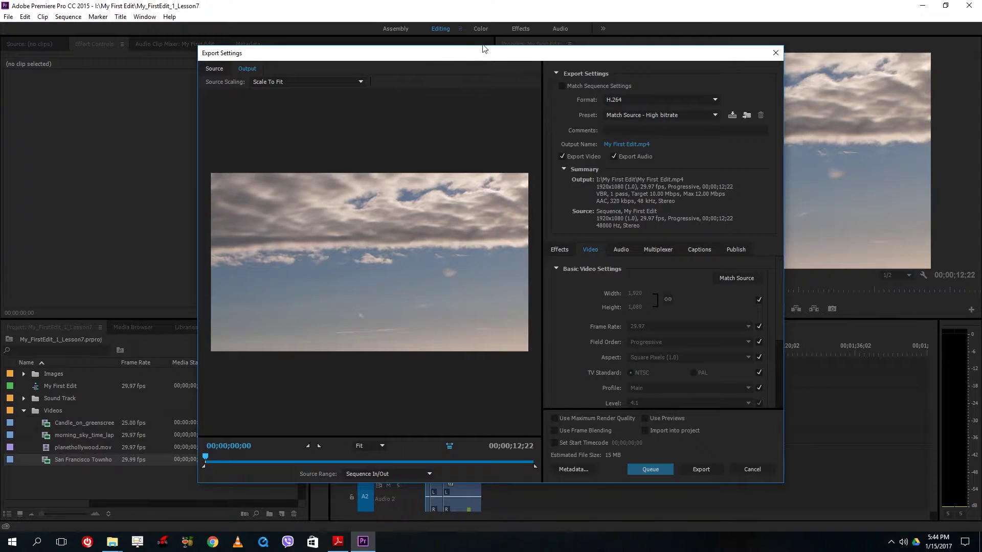
drag(484, 48, 414, 46)
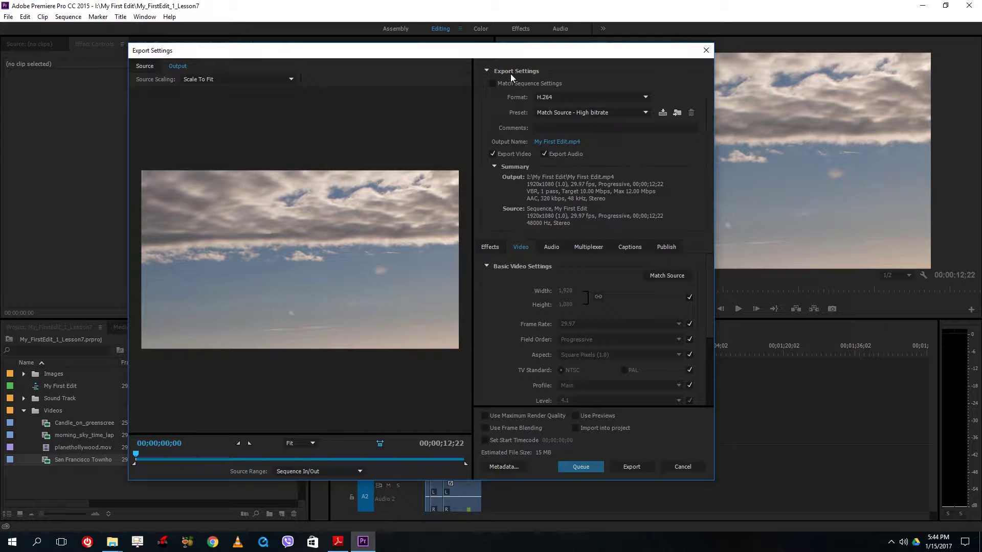
Toggle Match Sequence Settings on then off, keeping the export at H.264 with Match Source - High bitrate
drag(484, 54, 452, 54)
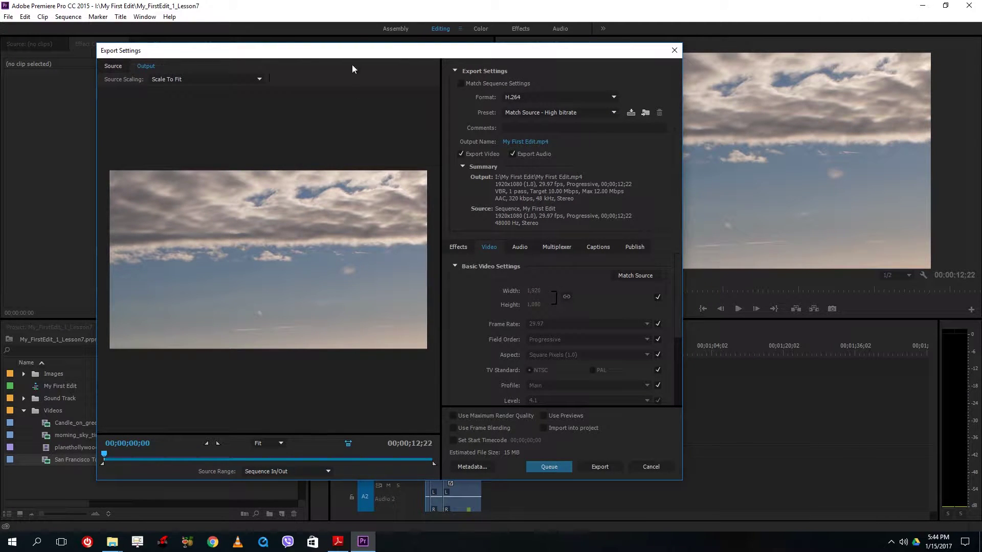
drag(353, 52, 643, 76)
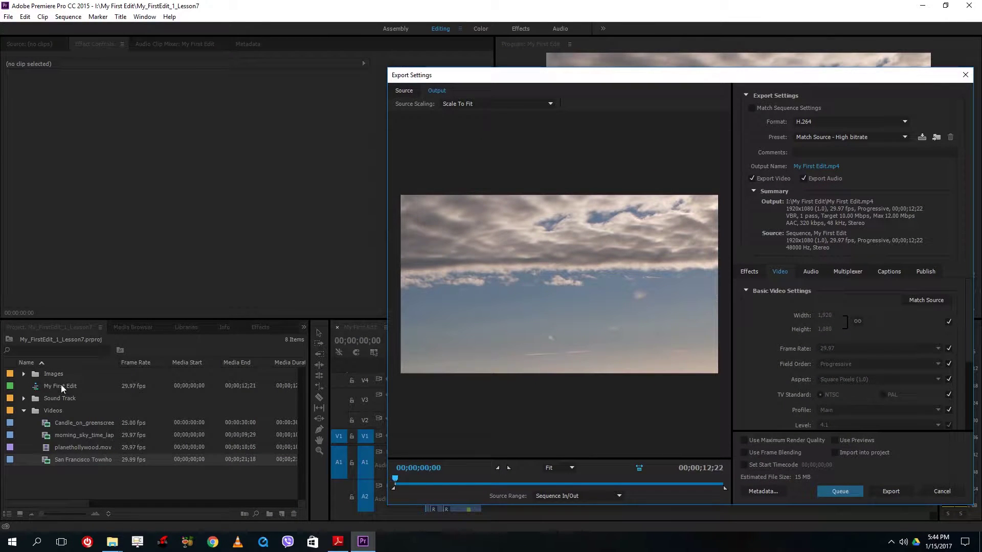
click(776, 106)
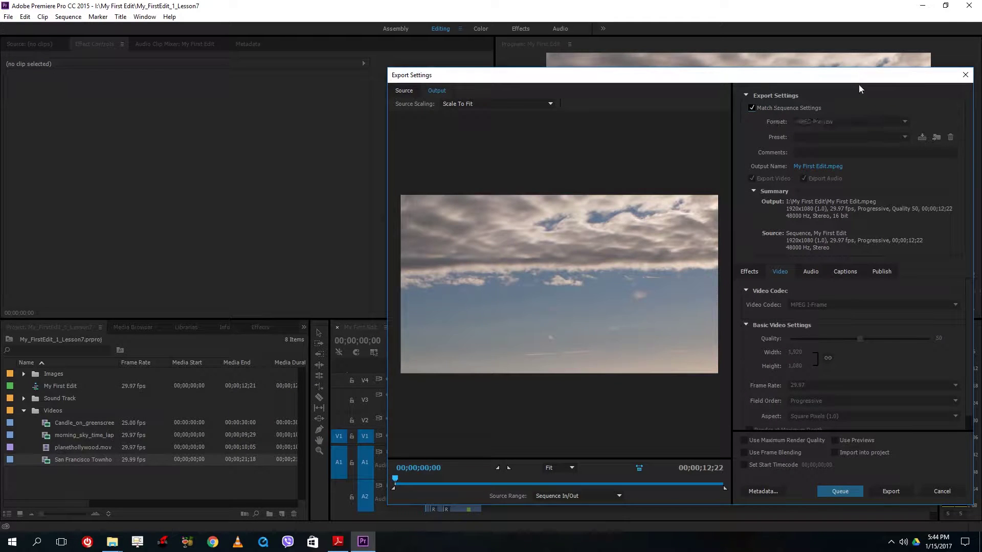
drag(857, 81, 617, 61)
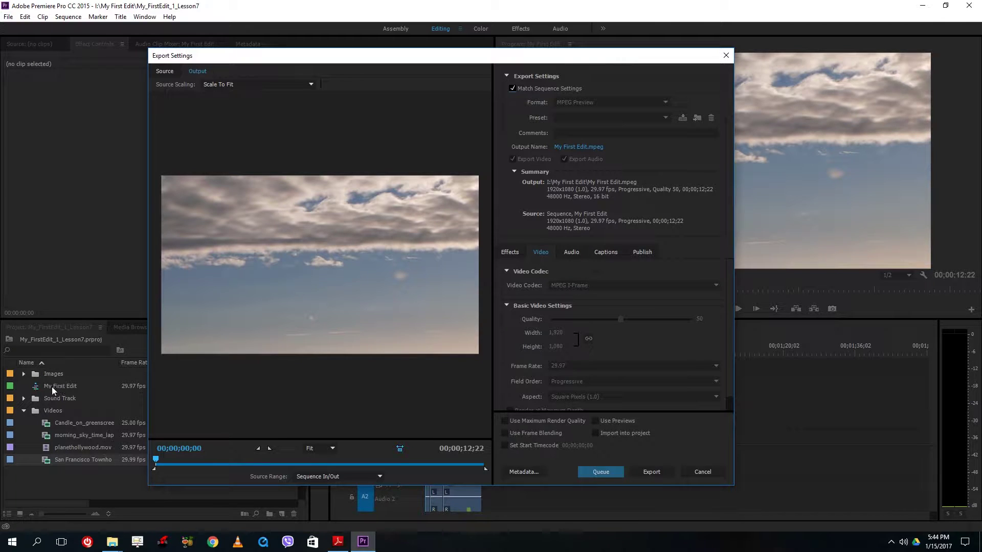
click(518, 88)
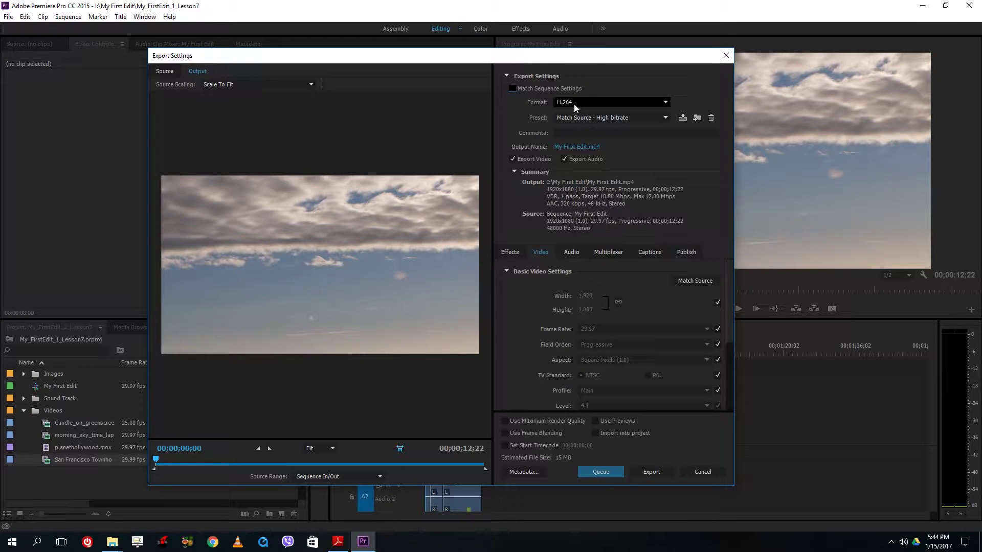
Reopen the export Format list and reselect H.264
click(627, 100)
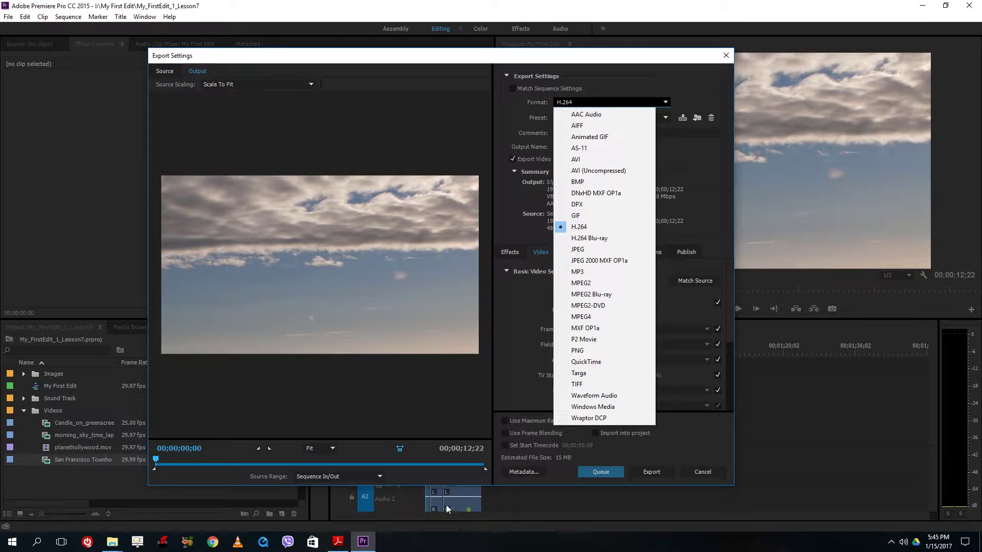
drag(488, 58, 460, 50)
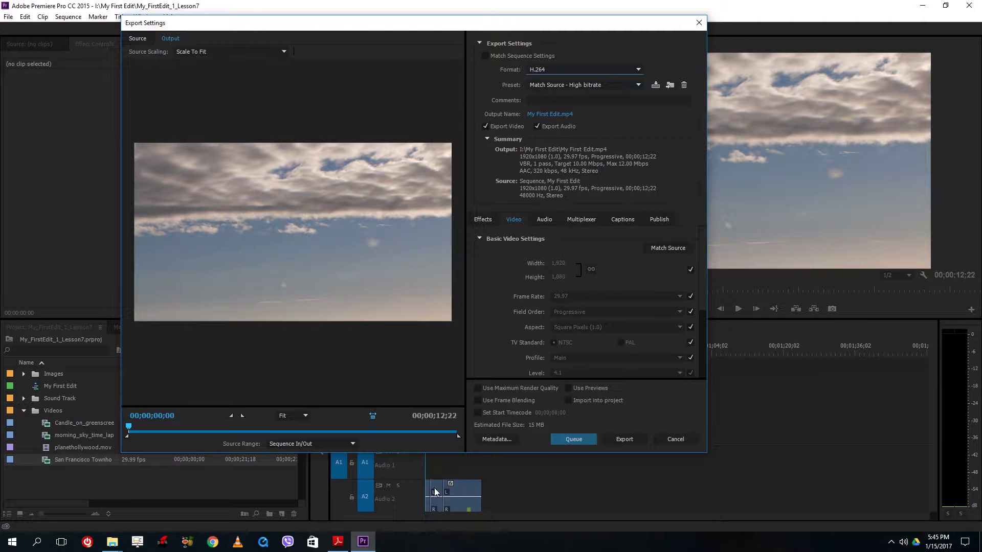
click(554, 71)
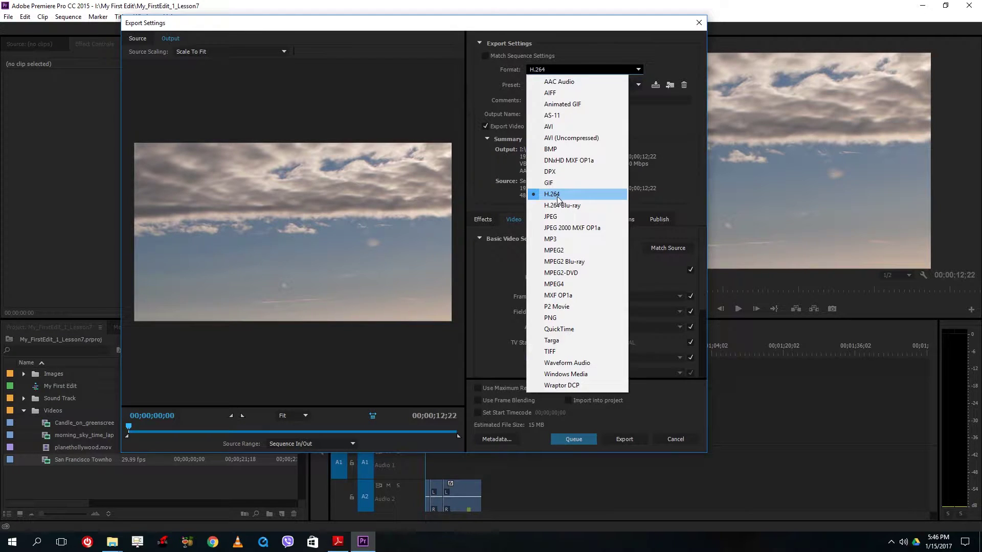
click(573, 195)
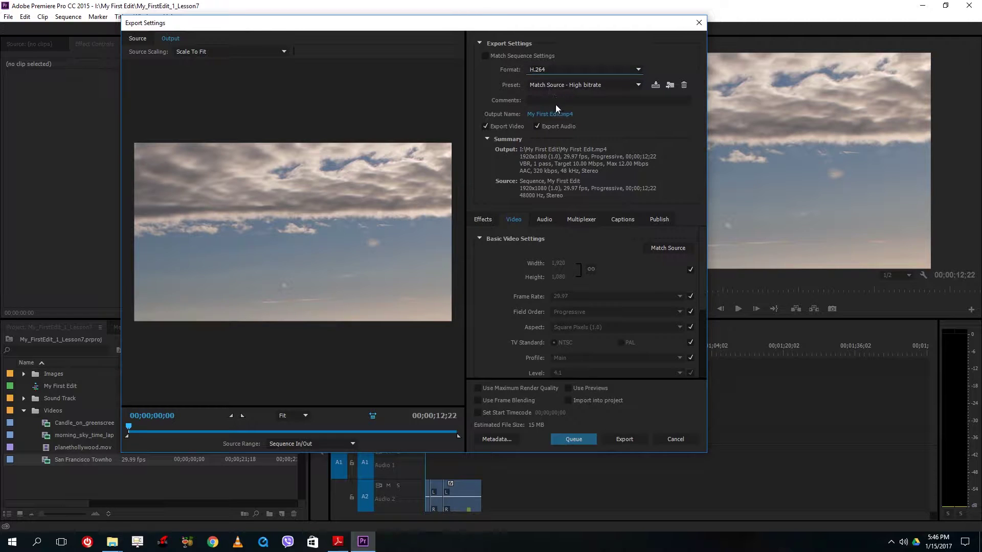
Choose the HD 1080p 25 preset for the H.264 export
click(559, 85)
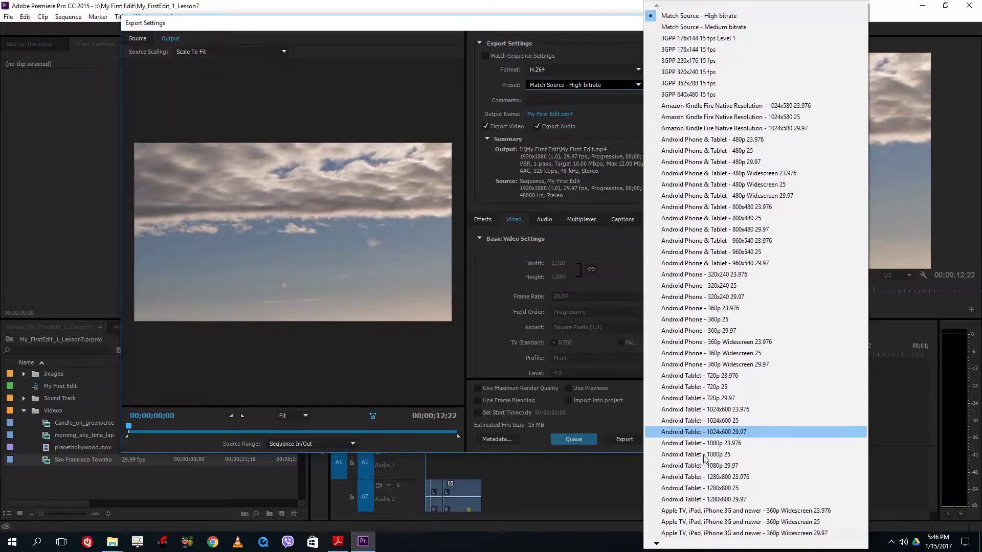
mouse_move(671, 547)
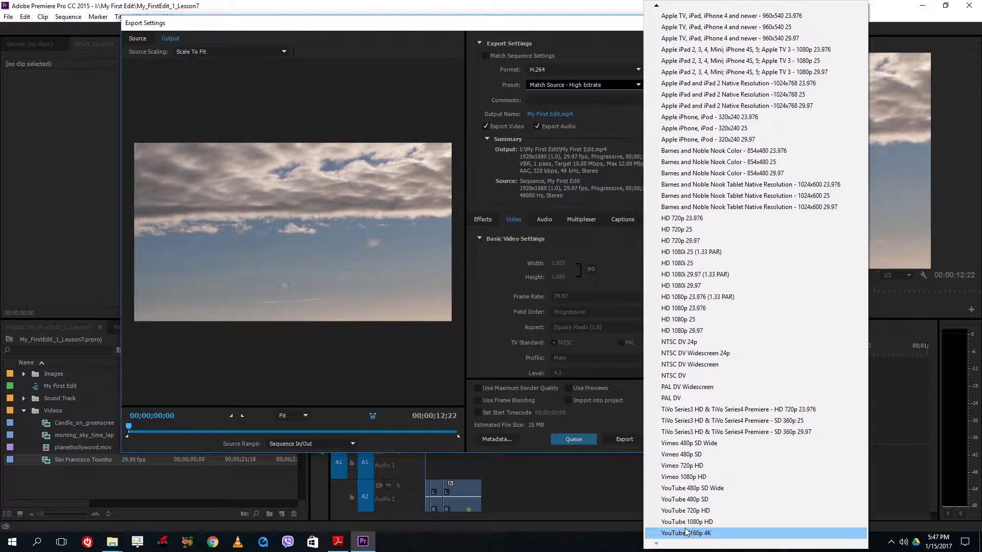
click(698, 318)
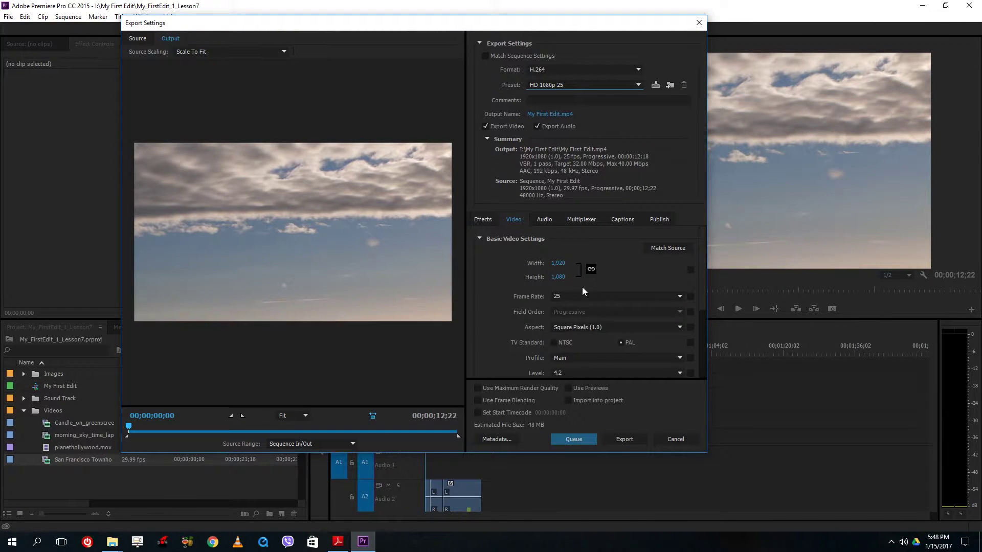
Try an export width of 720, then restore it to 1920
mouse_move(703, 259)
mouse_down()
mouse_move(704, 280)
mouse_move(704, 254)
mouse_up()
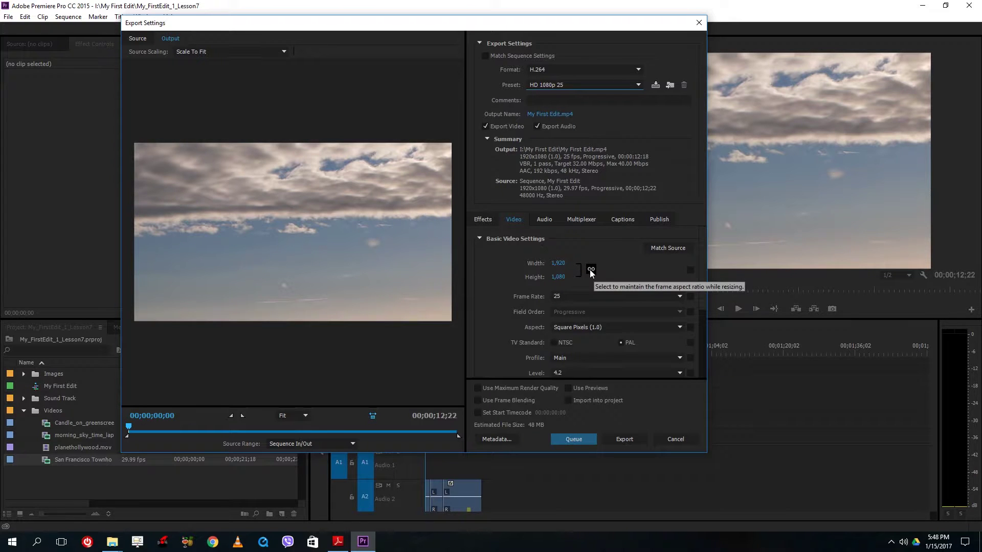
click(563, 264)
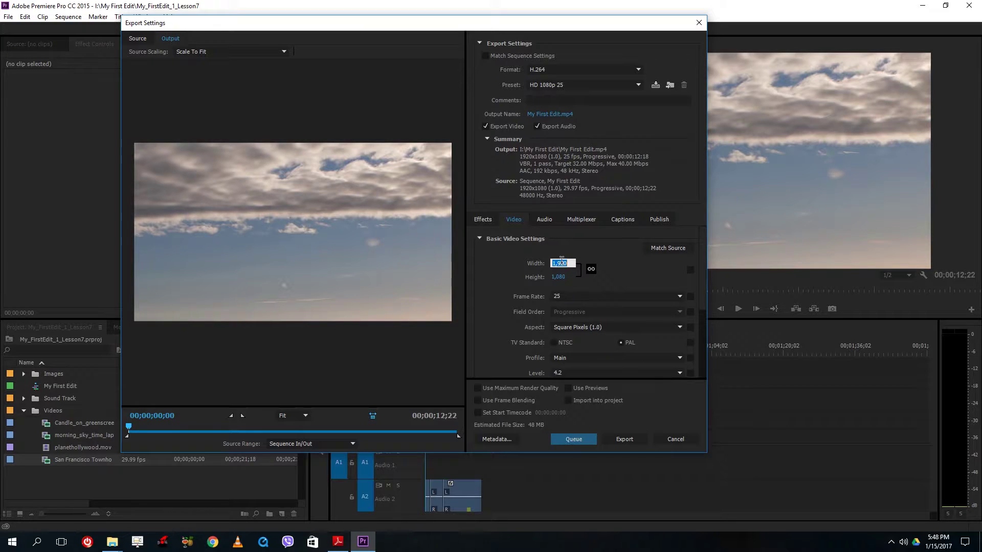
text(720)
key(Return)
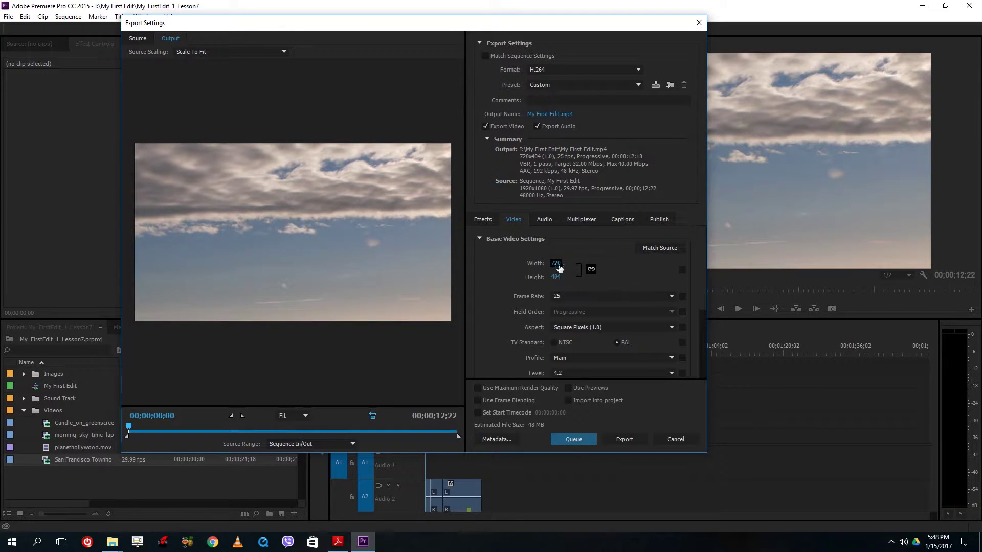
click(558, 262)
text(1,)
text(920)
key(Return)
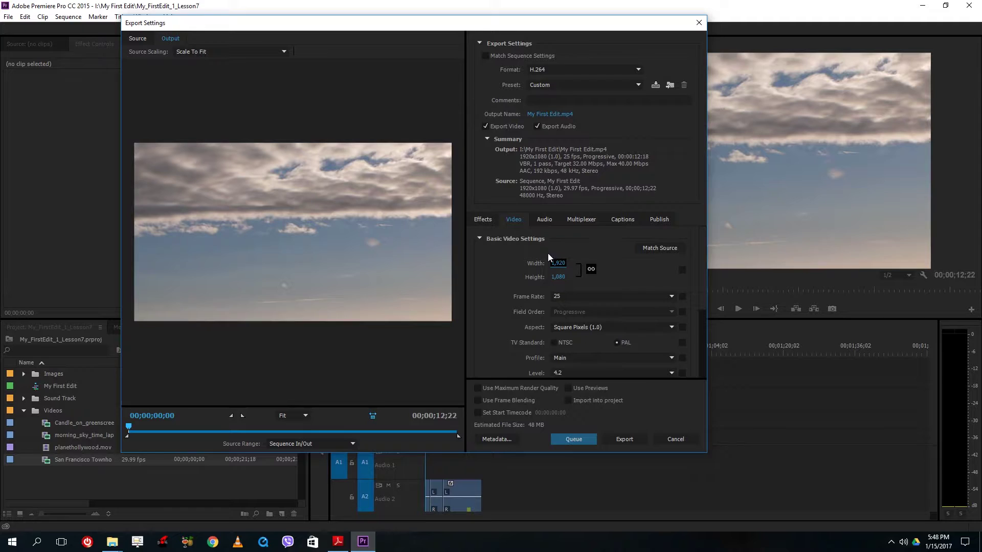
Unlink width and height, try a 700 height, then restore the height to 1080
click(591, 270)
key(Tab)
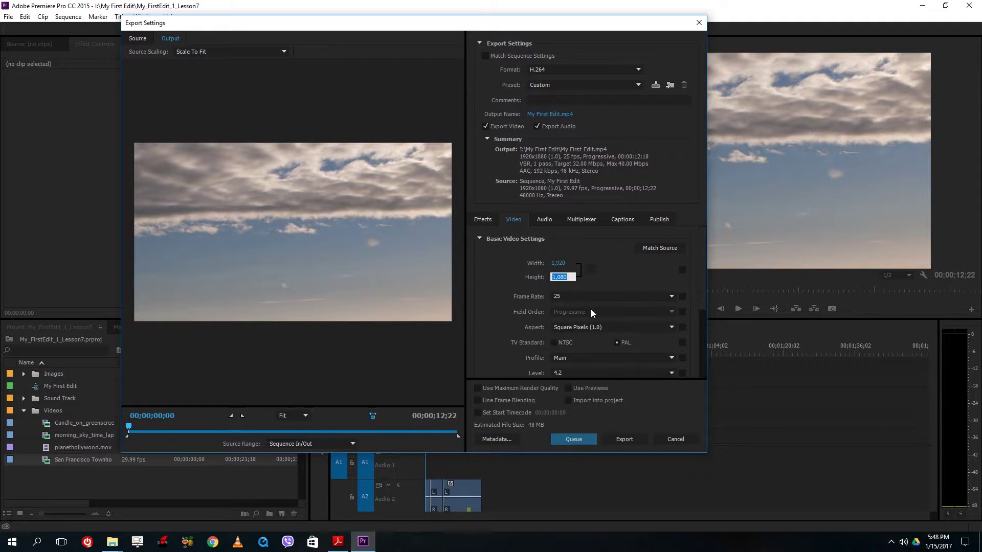
text(700)
key(Return)
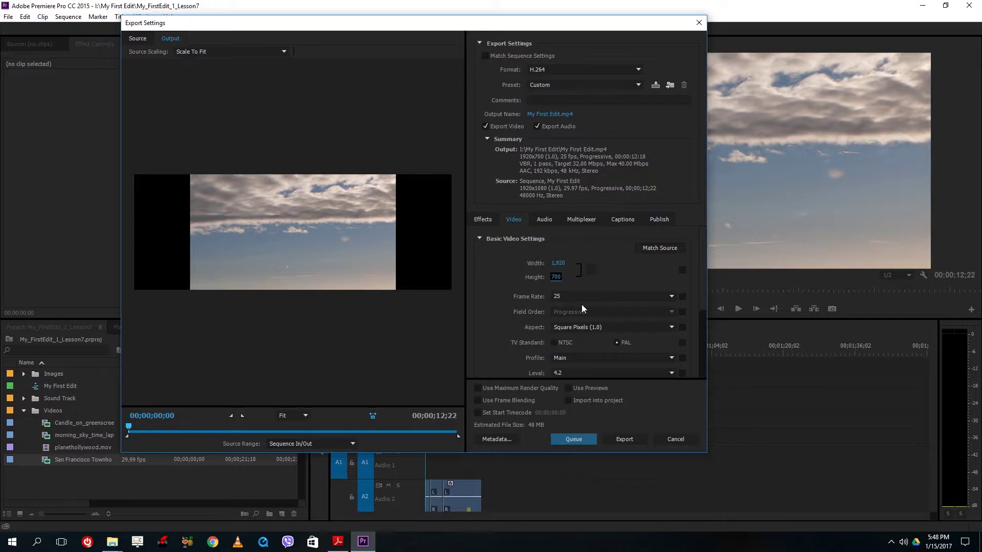
click(556, 278)
text(109)
text(08)
key(Return)
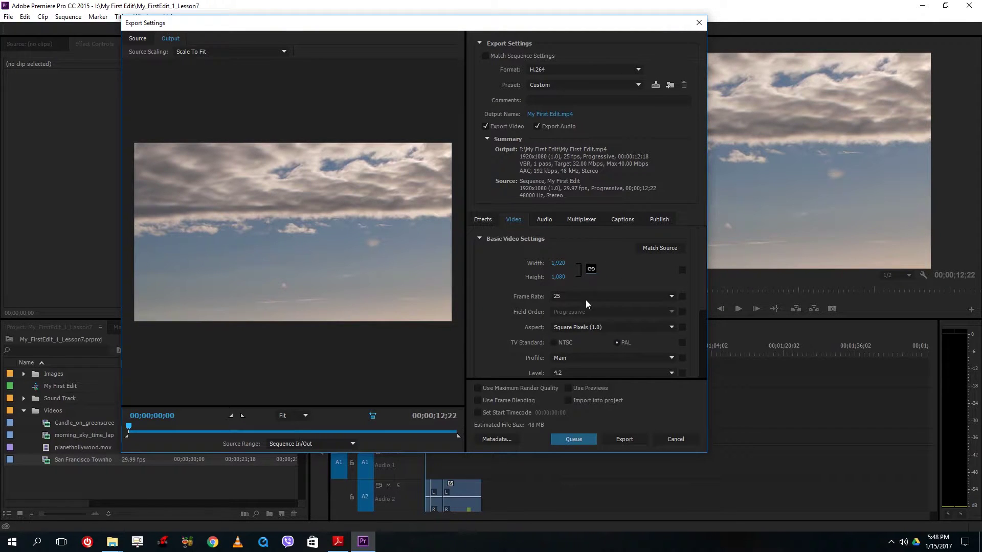
click(585, 298)
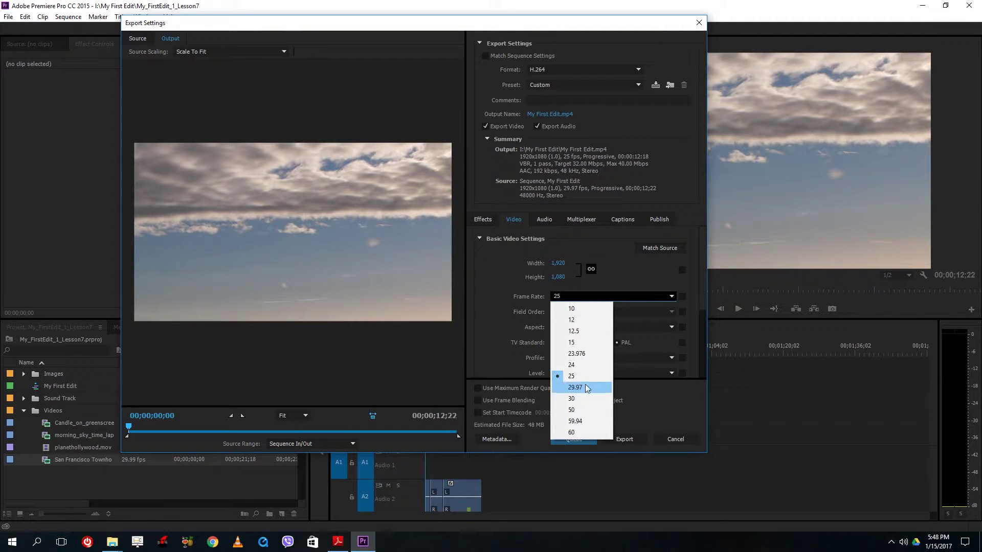
click(581, 309)
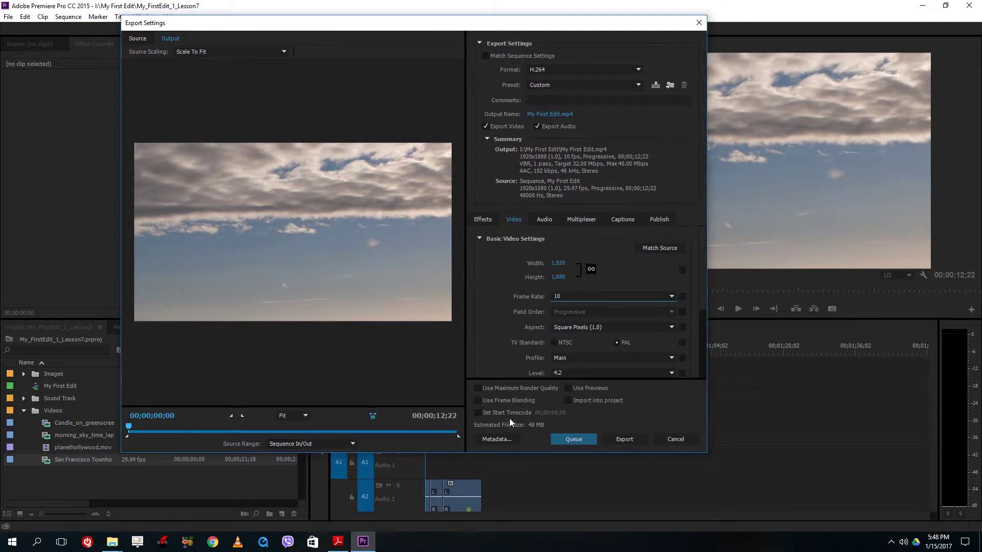
click(572, 296)
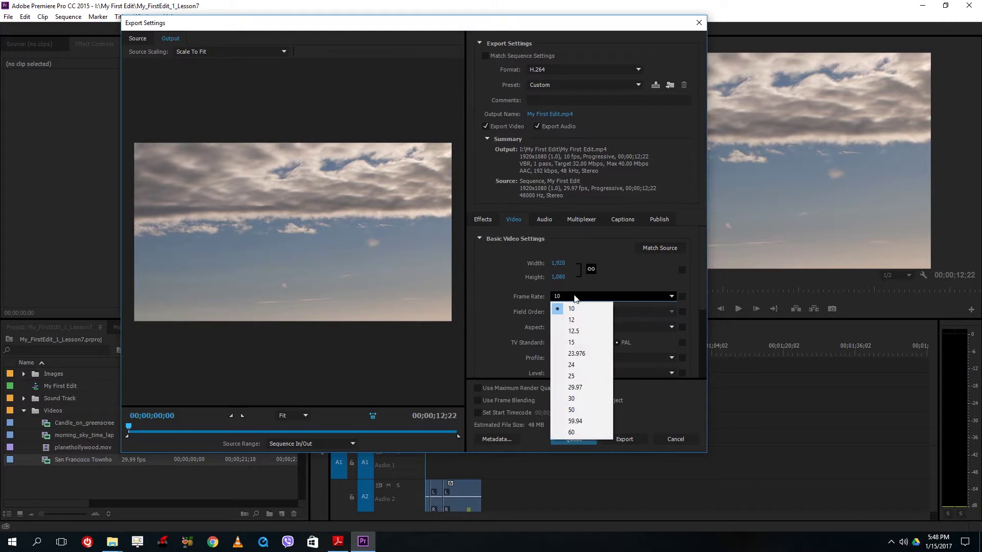
click(581, 381)
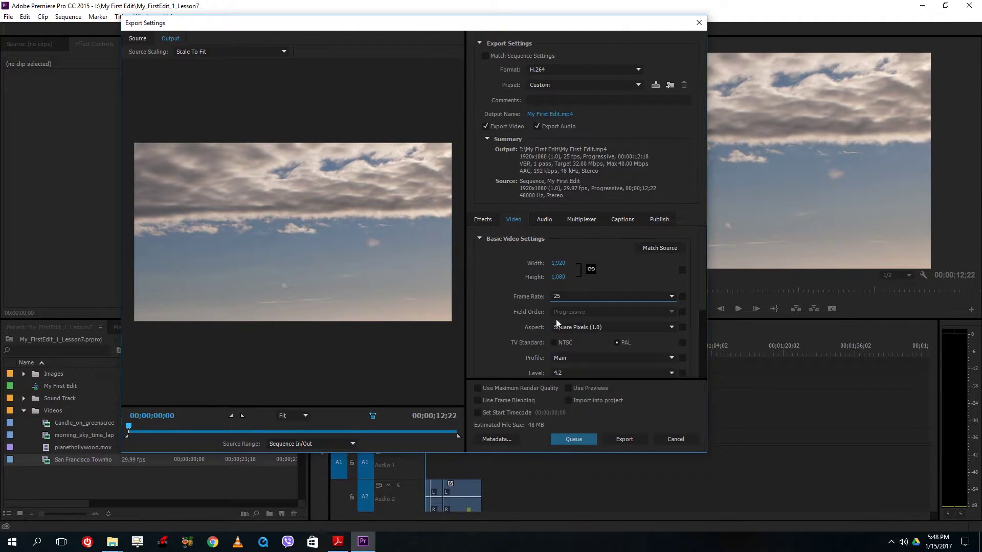
click(590, 296)
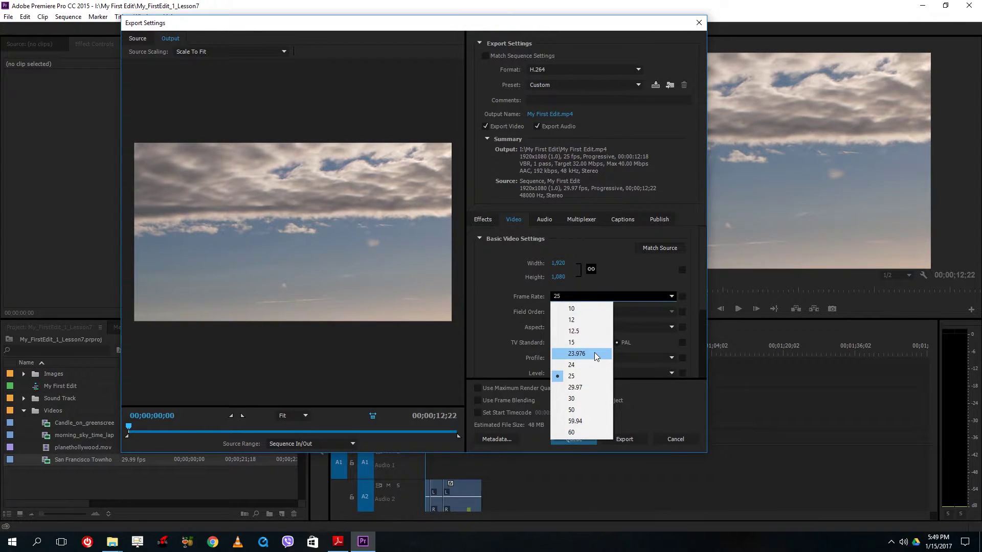
click(502, 324)
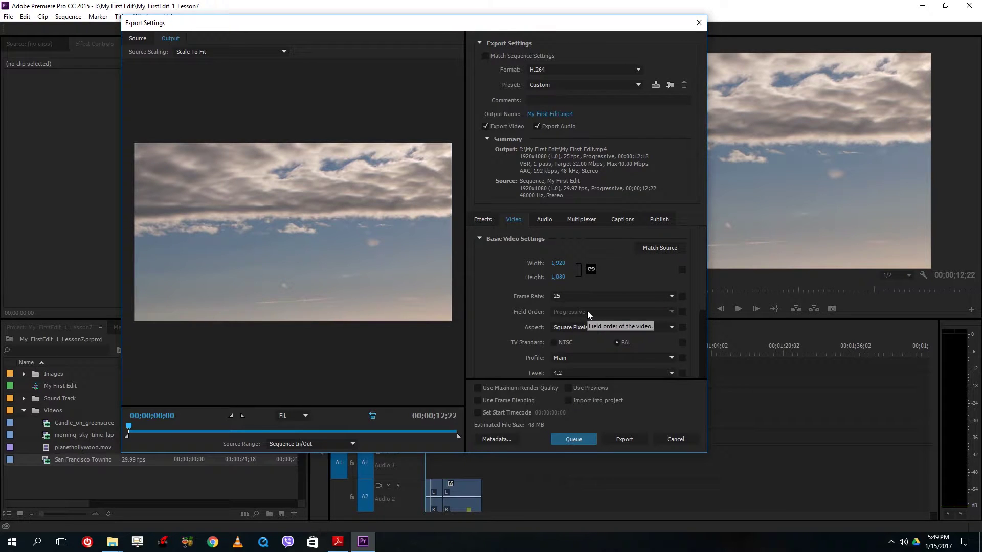
Uncheck source matching for Field Order so the export is Progressive, then preview the bitrate settings
click(683, 312)
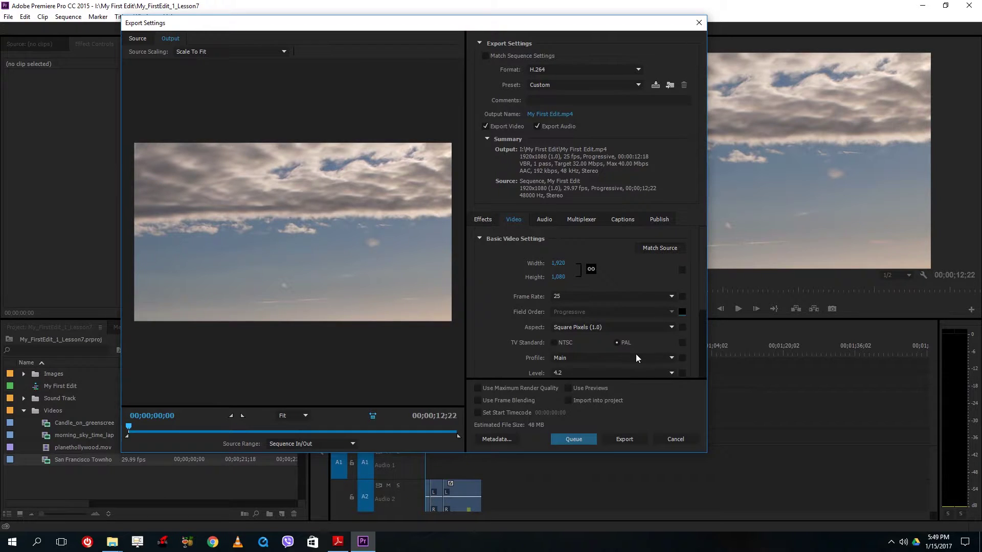
mouse_move(701, 302)
mouse_down()
mouse_move(701, 354)
mouse_move(709, 299)
mouse_up()
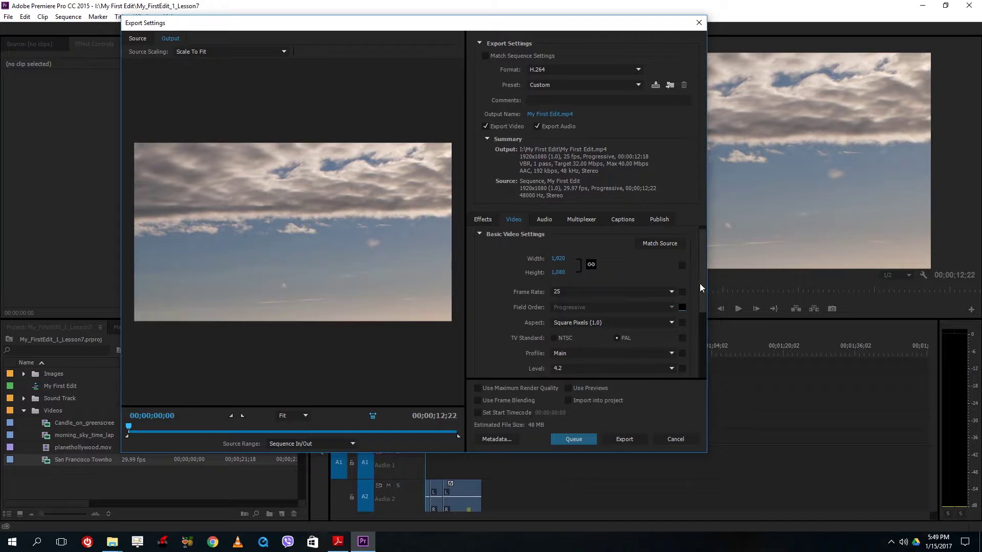
drag(701, 279, 564, 281)
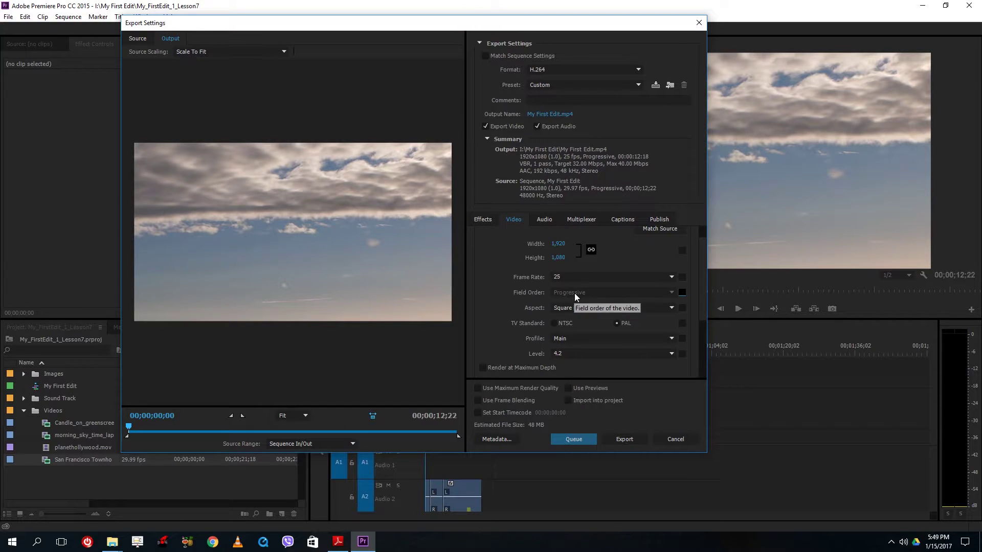
drag(698, 314, 609, 314)
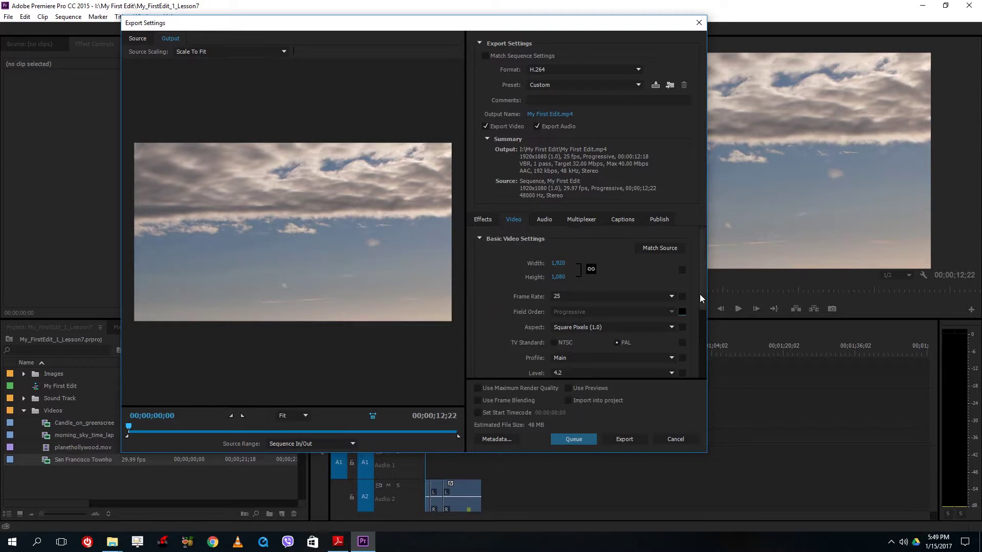
scroll(699, 293, down, 3)
scroll(701, 321, up, 2)
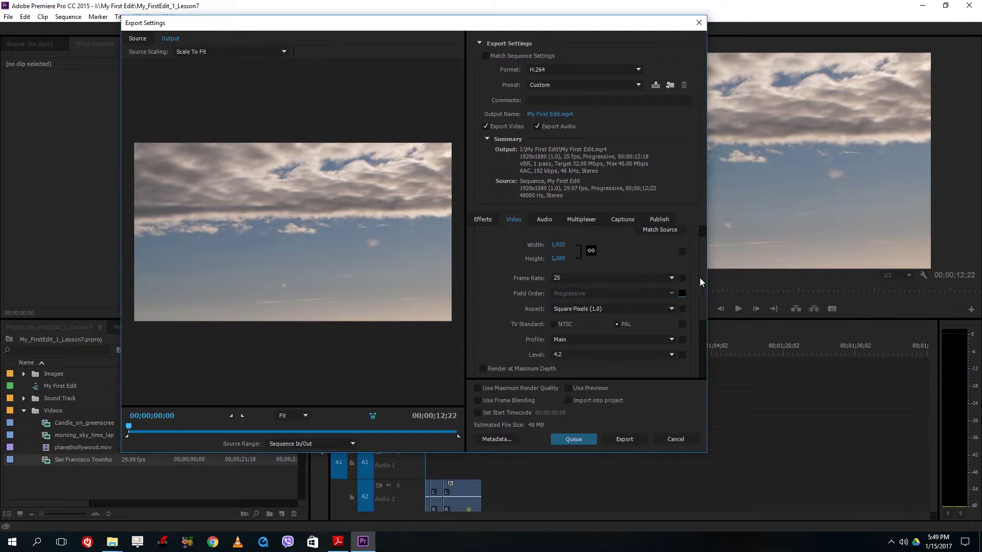
scroll(700, 287, down, 1)
scroll(701, 280, up, 2)
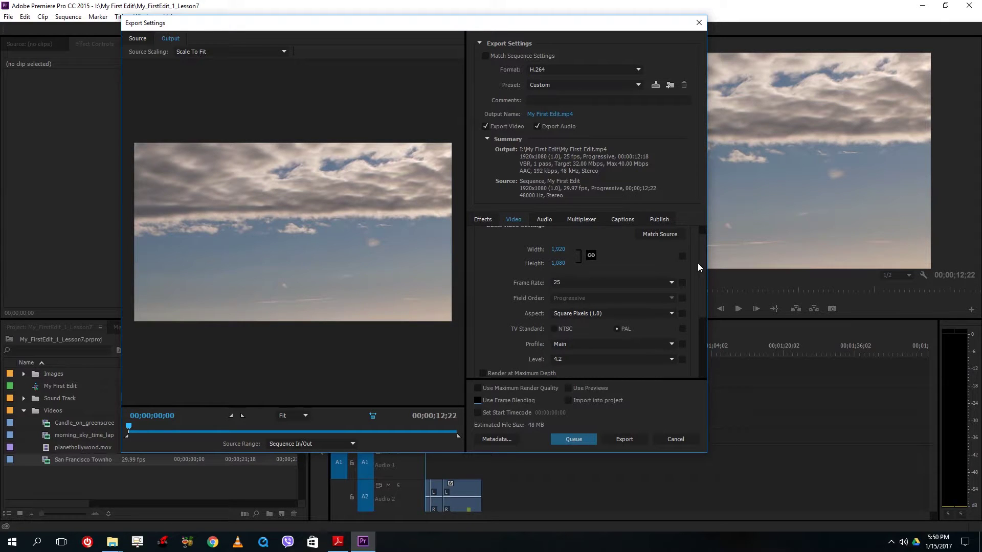
Try VBR, 2 pass bitrate encoding, then settle back on VBR, 1 pass
drag(698, 263, 698, 332)
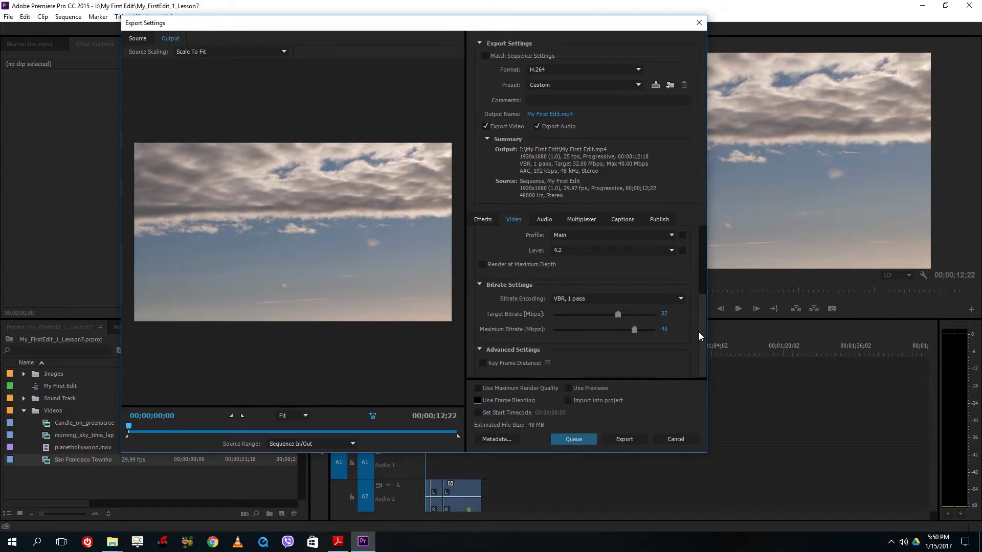
click(588, 300)
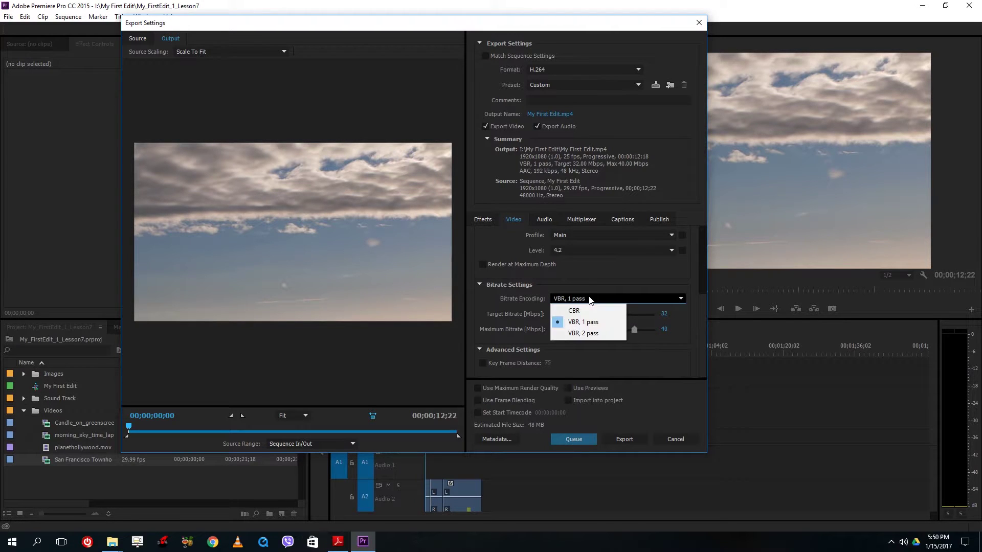
click(589, 333)
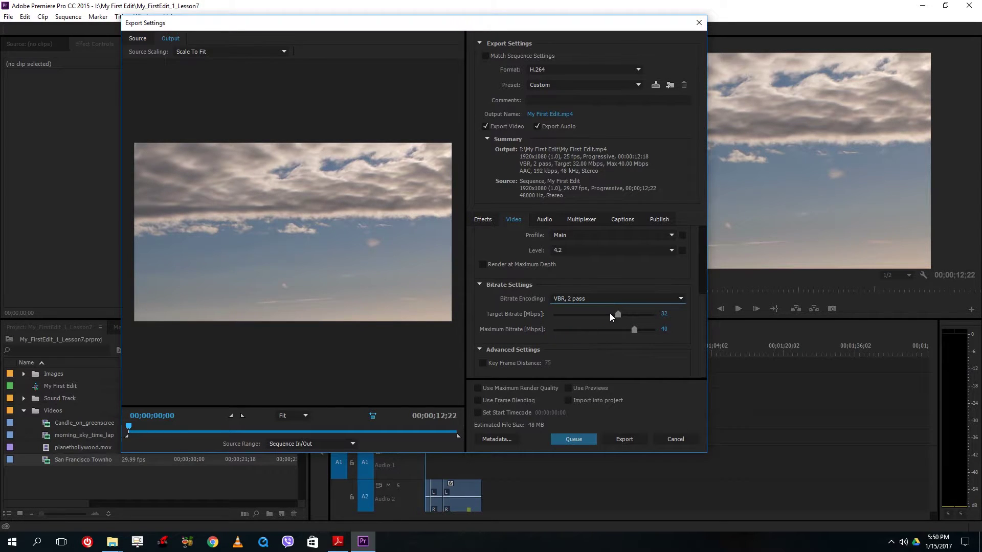
click(588, 300)
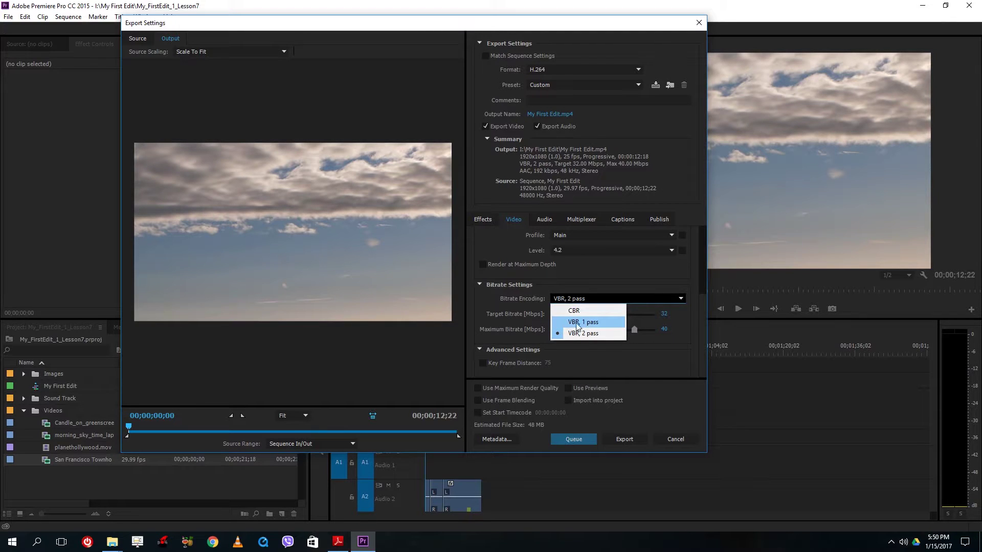
click(583, 322)
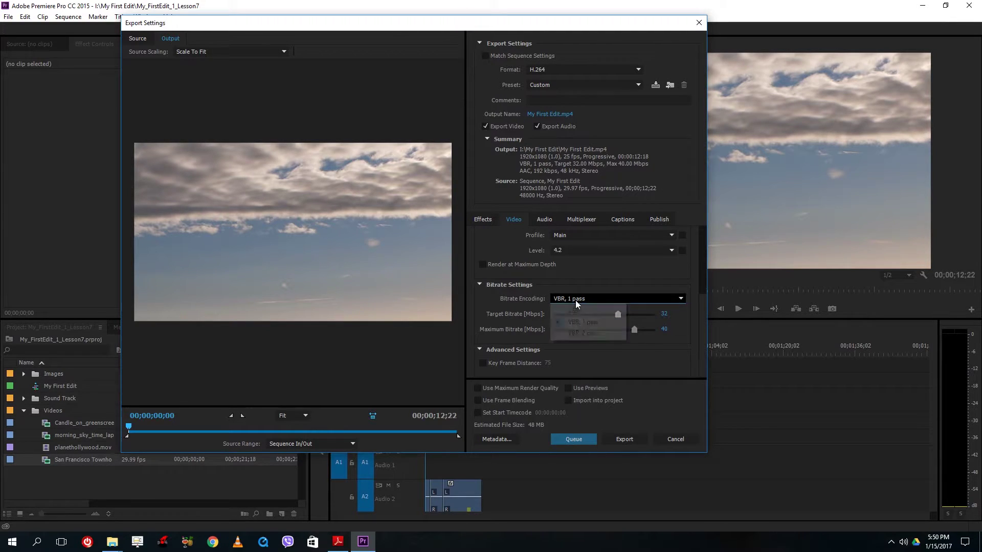
click(576, 300)
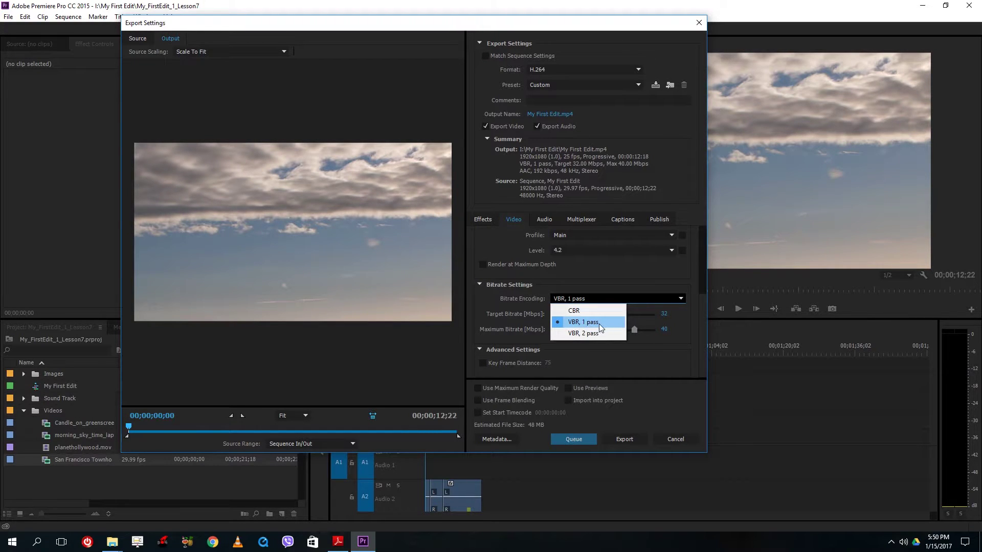
click(647, 349)
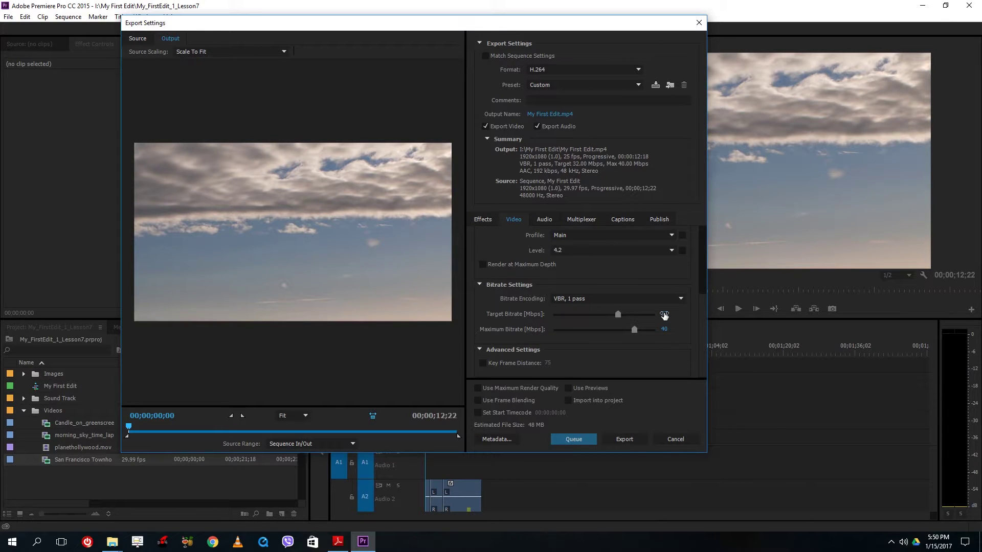
Set the target bitrate to 38 Mbps and the maximum bitrate to 50 Mbps
click(664, 316)
text(1)
key(Return)
click(664, 330)
text(2)
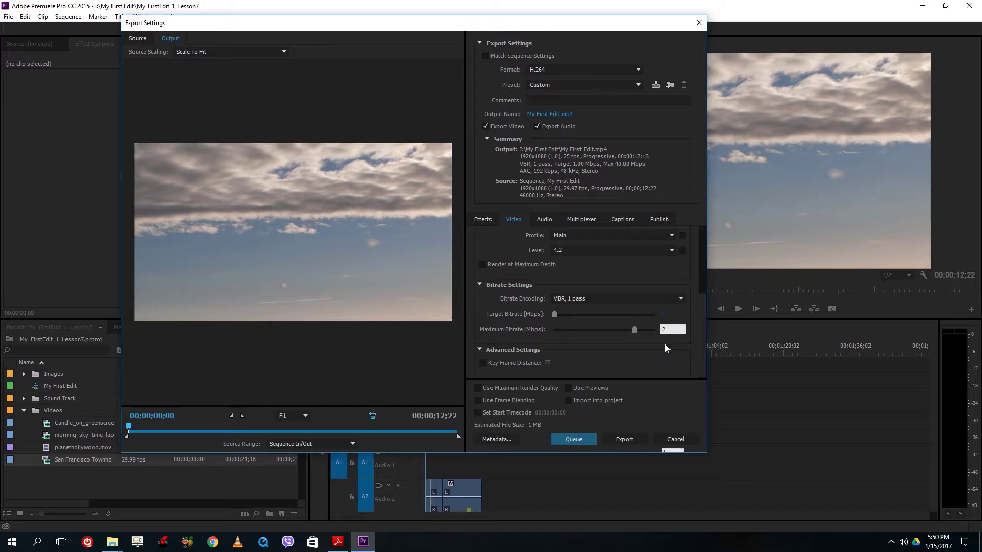
click(665, 344)
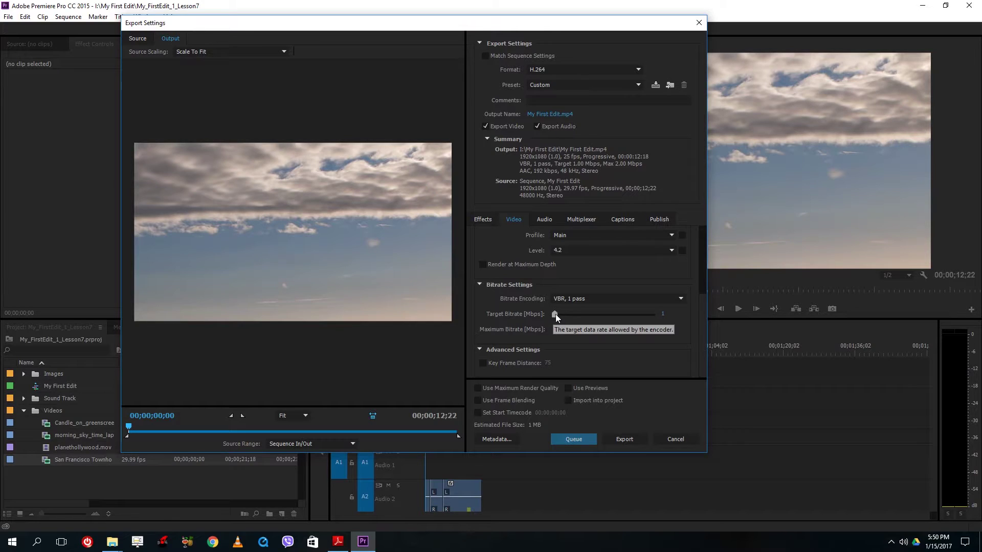
click(663, 314)
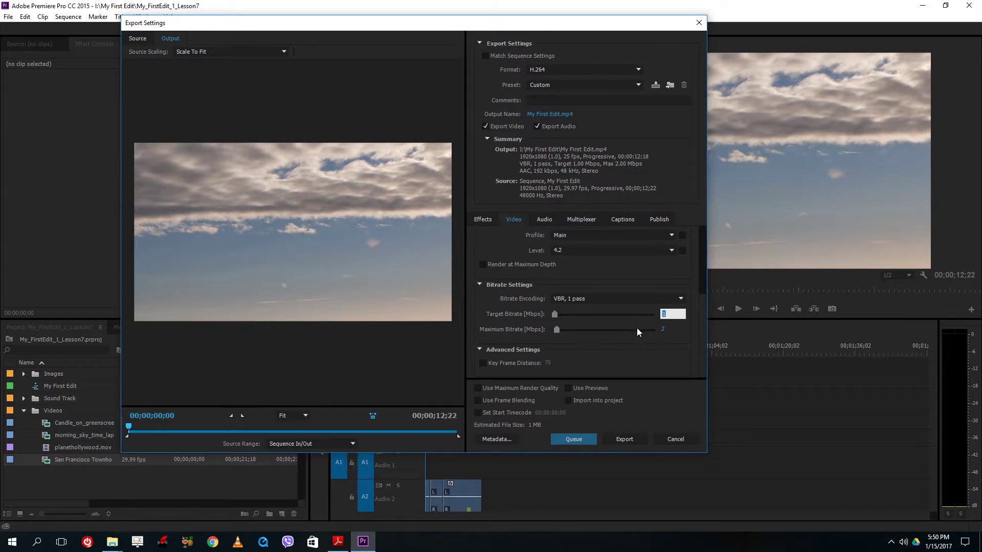
text(38)
click(664, 331)
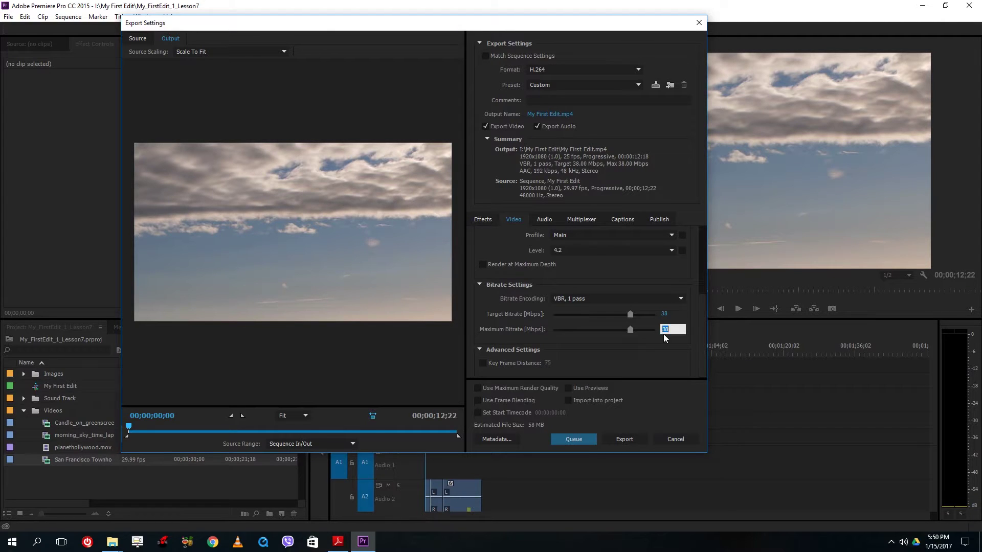
text(300)
key(Return)
scroll(704, 290, down, 1)
scroll(685, 312, up, 1)
Show the export Effects settings and check the Lumetri Look / LUT option, leaving no look applied
click(482, 219)
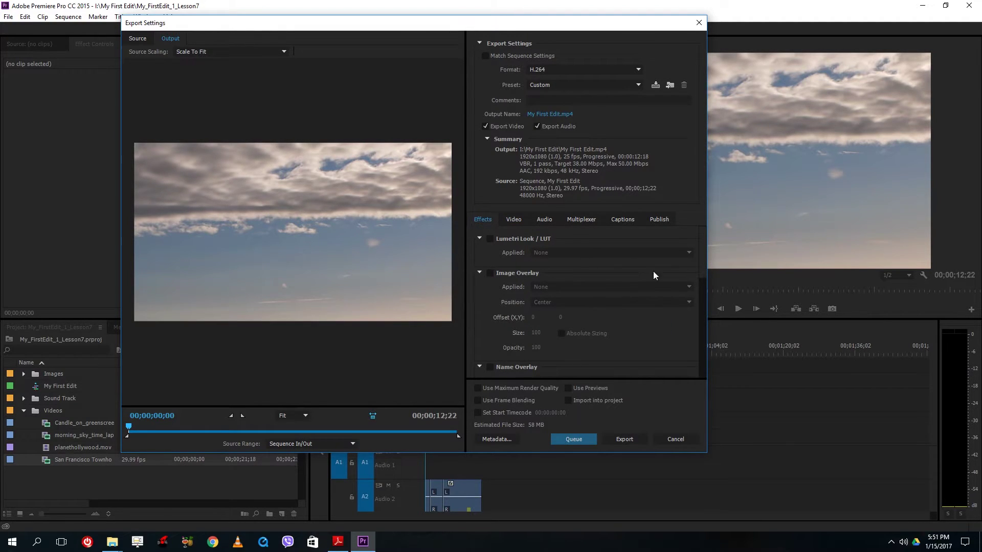
click(490, 239)
click(551, 252)
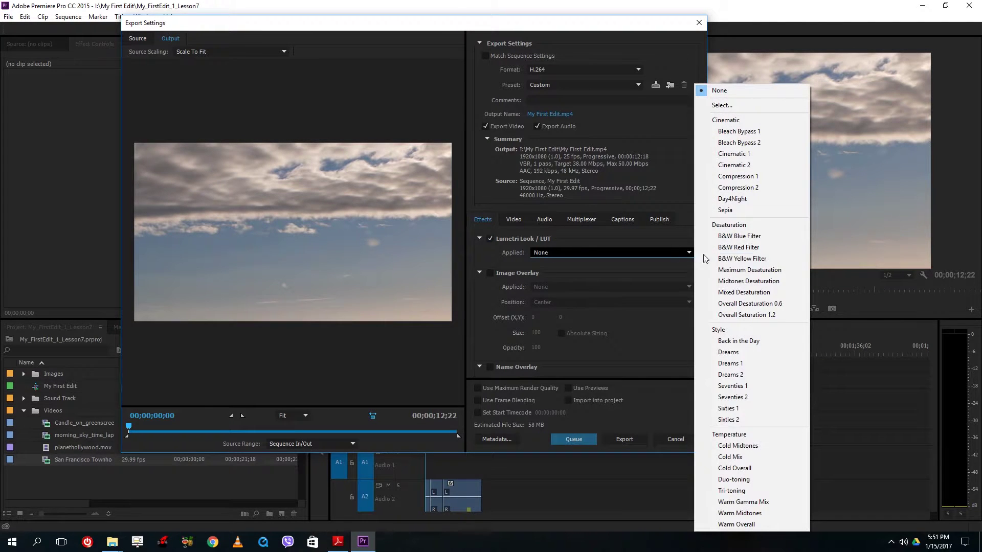
click(561, 280)
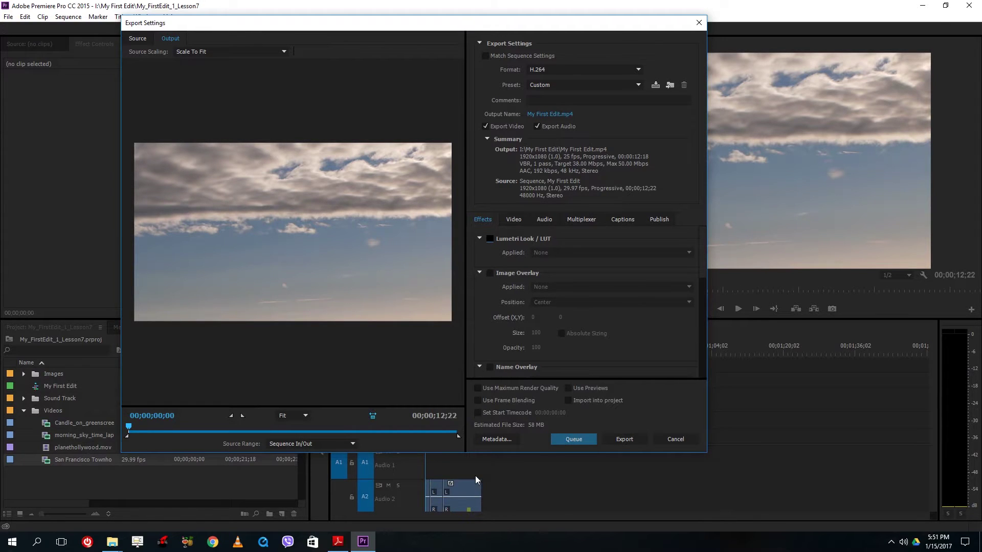
Keep the audio export format at AAC with a 48000 Hz sample rate
click(517, 221)
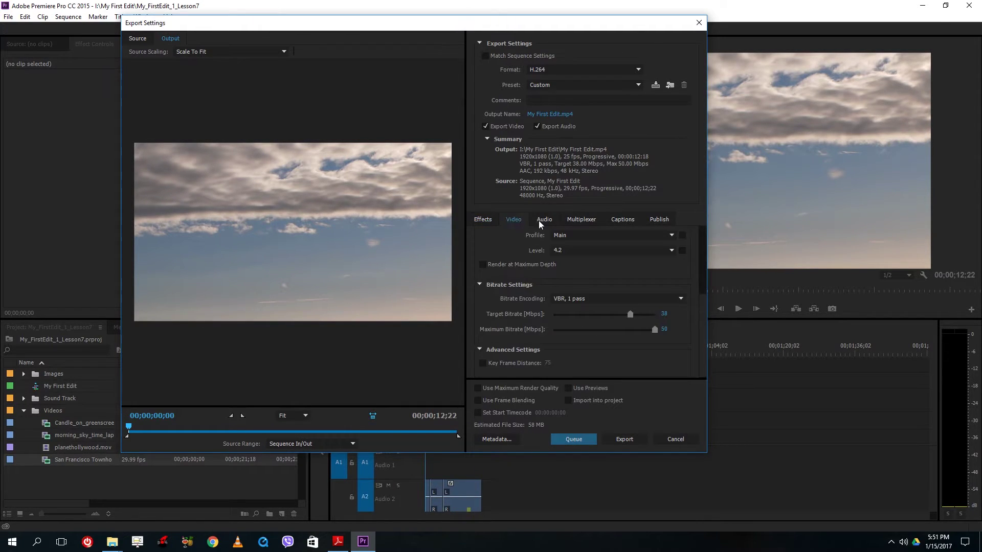
click(539, 220)
click(560, 253)
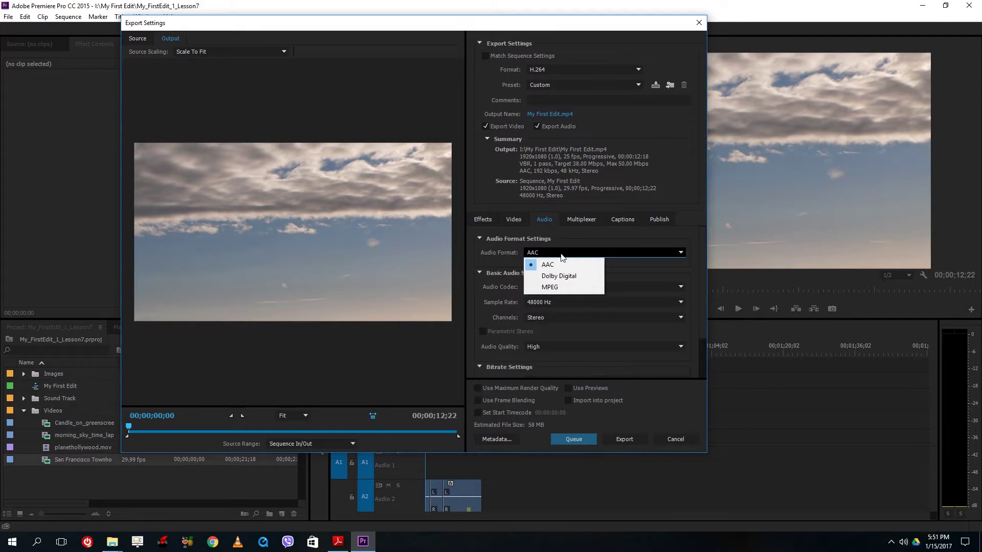
click(518, 224)
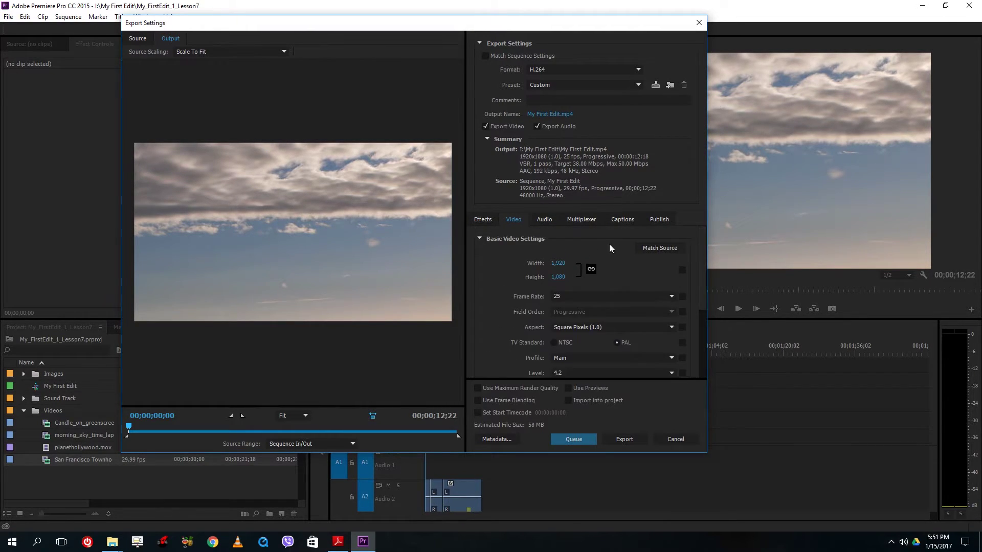
click(543, 221)
click(558, 253)
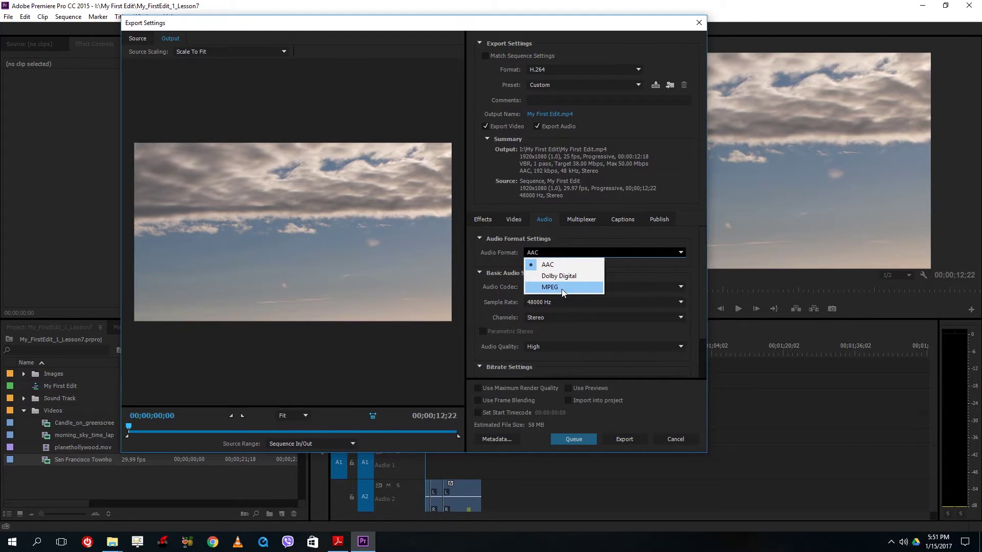
click(618, 263)
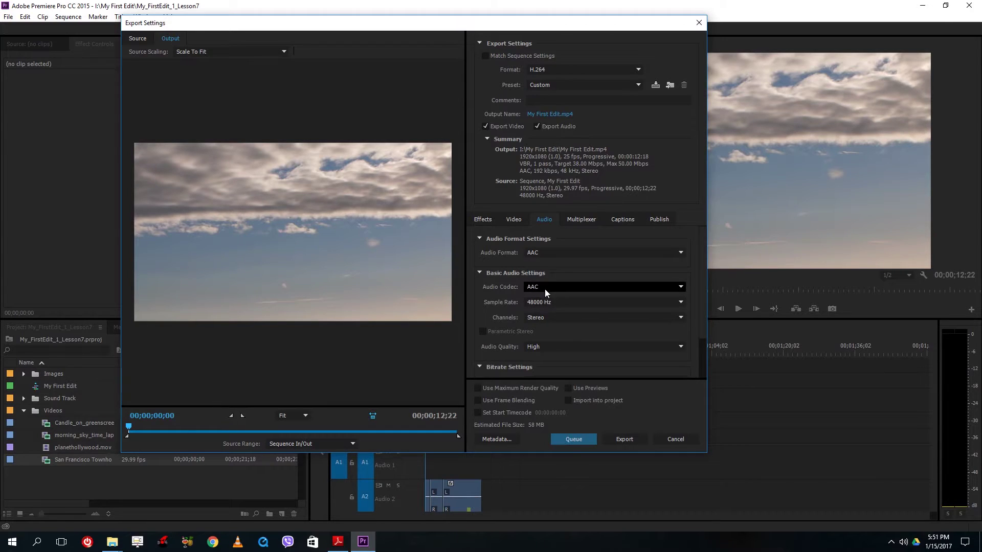
click(548, 304)
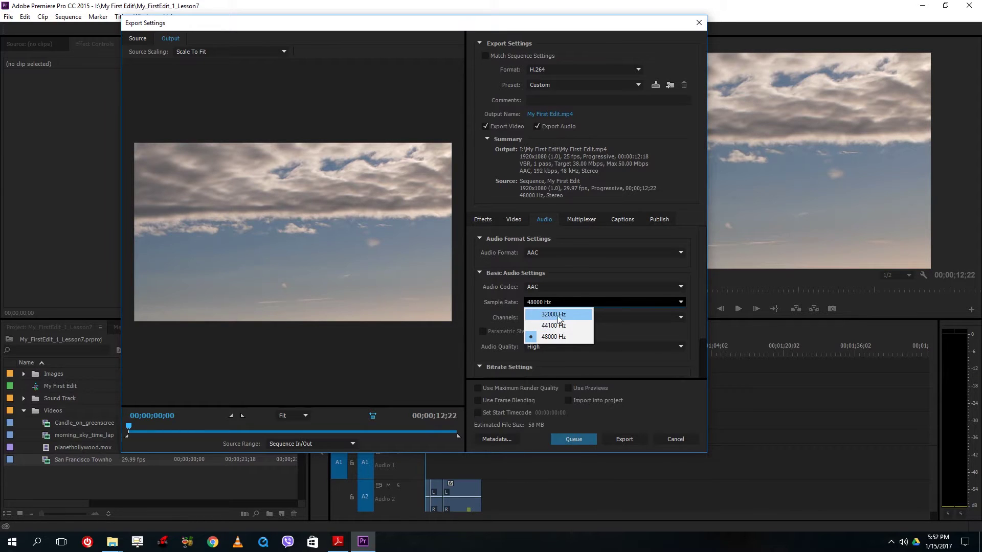
click(649, 306)
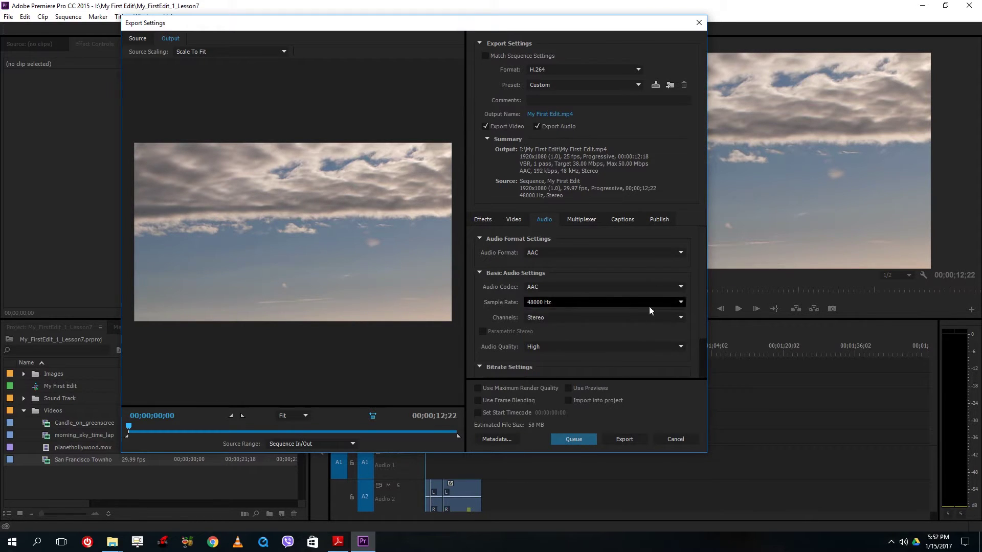
Keep the audio at Stereo channels, High quality and 192 kbps bitrate
click(545, 318)
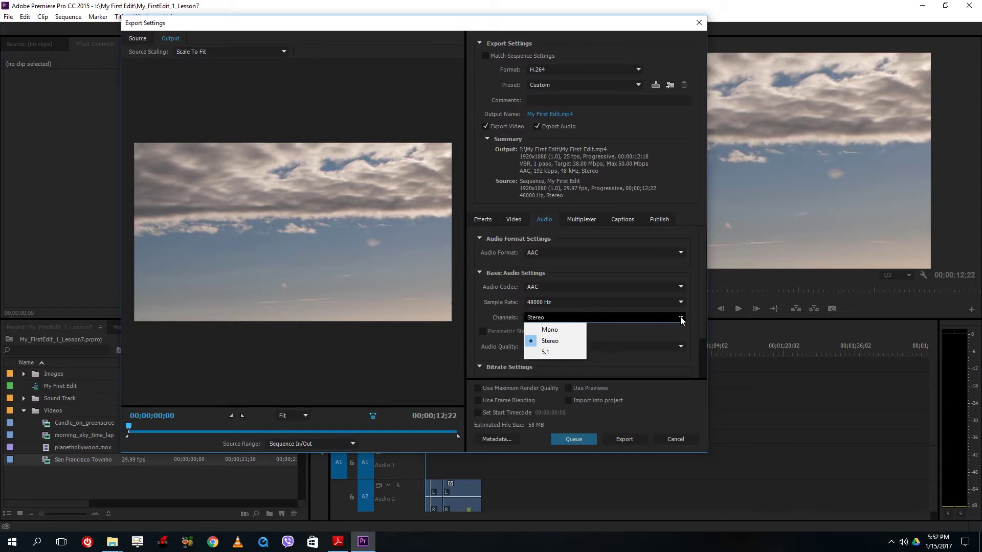
click(702, 316)
drag(703, 316, 696, 360)
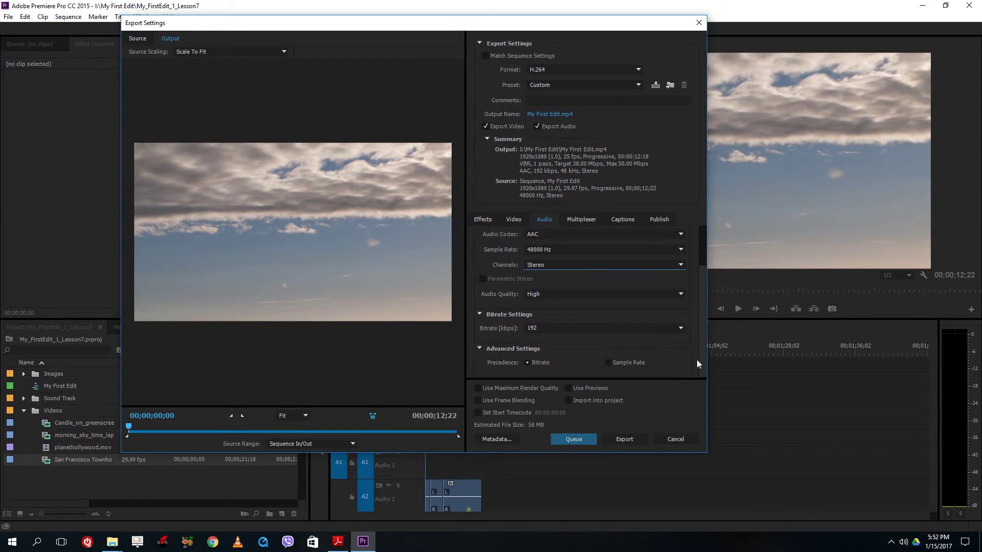
click(545, 266)
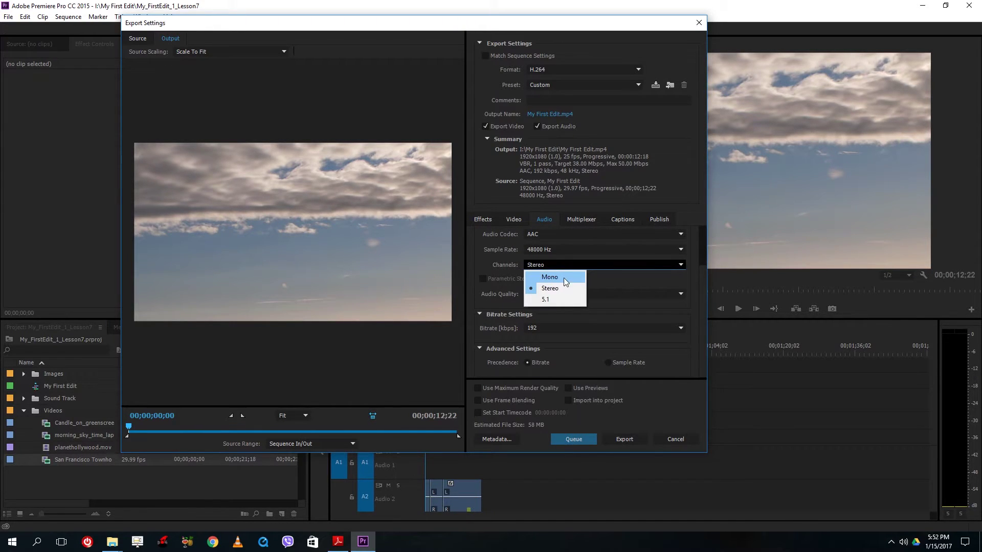
click(687, 295)
click(678, 329)
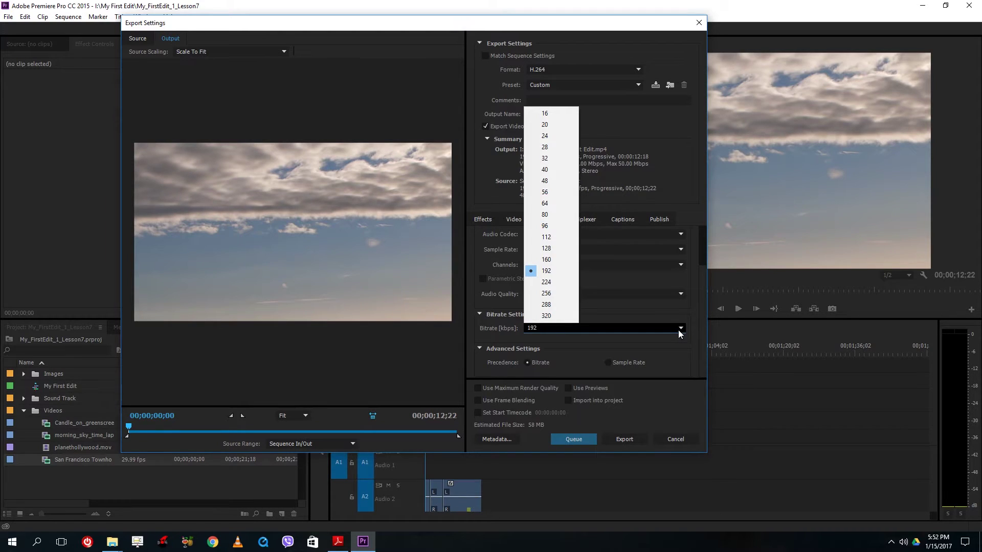
click(678, 332)
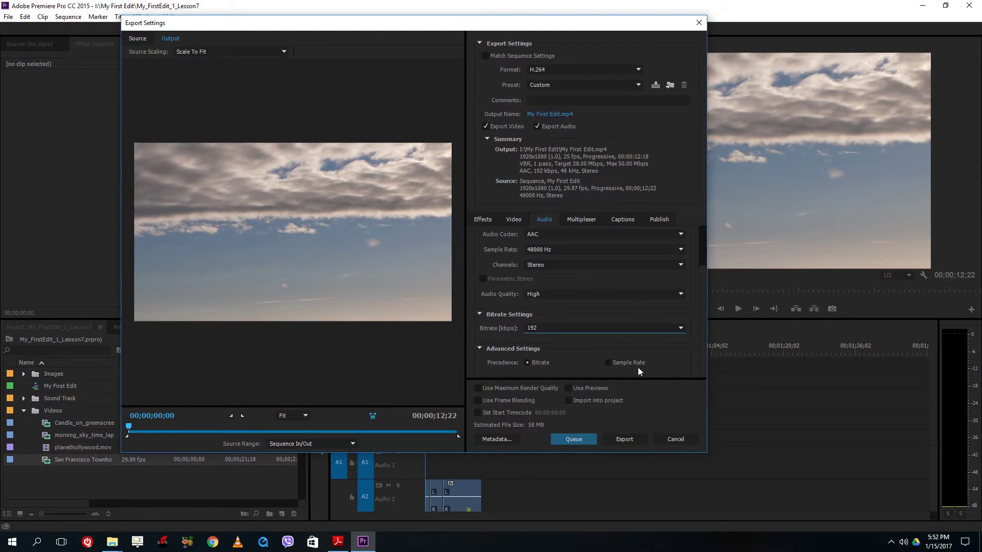
Leave the multiplexer set to MP4
click(579, 221)
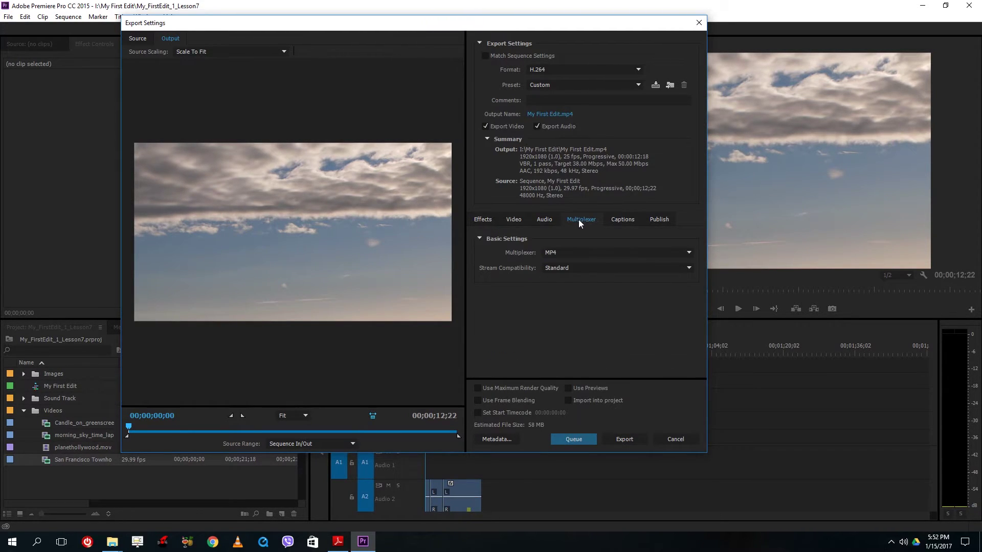
click(579, 252)
click(581, 255)
click(546, 218)
click(579, 217)
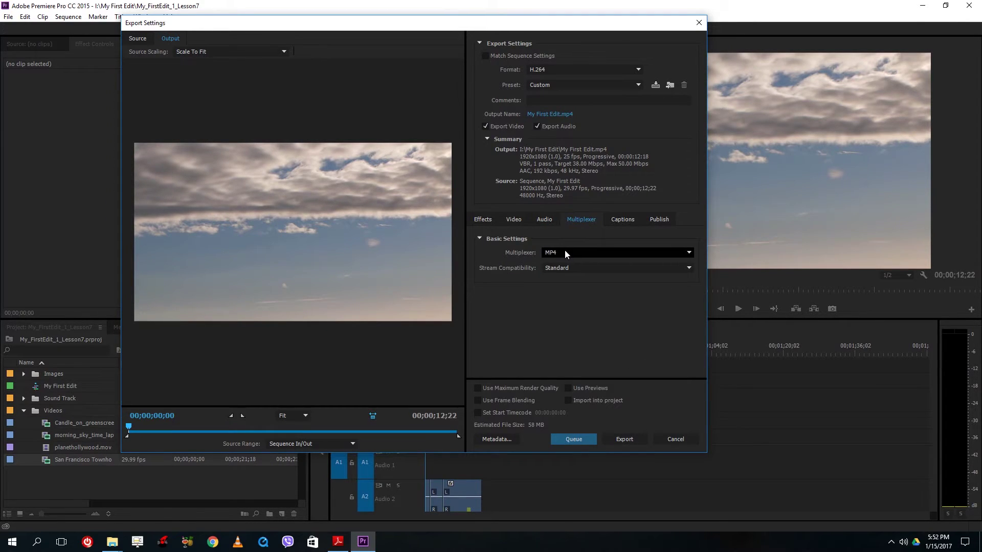
click(565, 253)
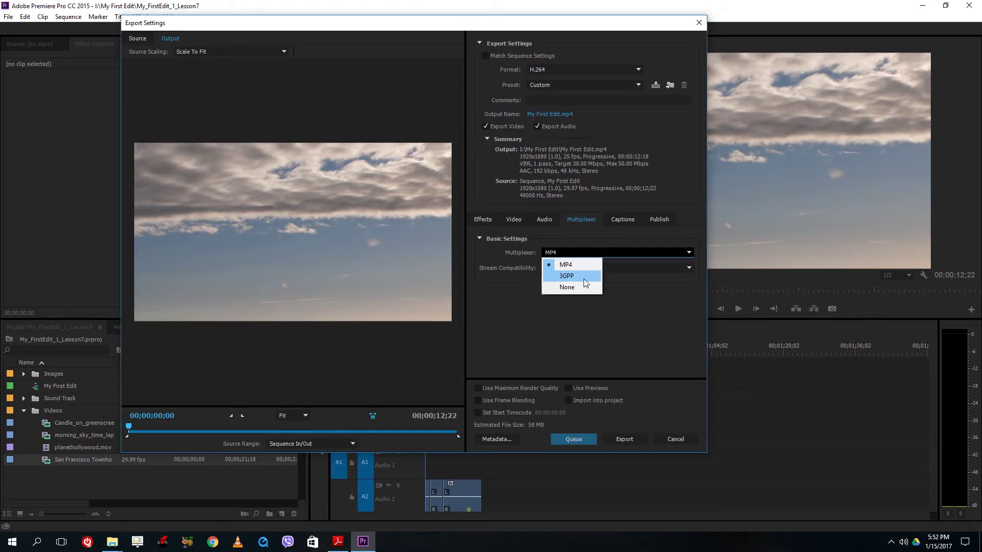
click(622, 223)
Review the Captions and Publish settings without changes, then return to the Effects settings
click(622, 226)
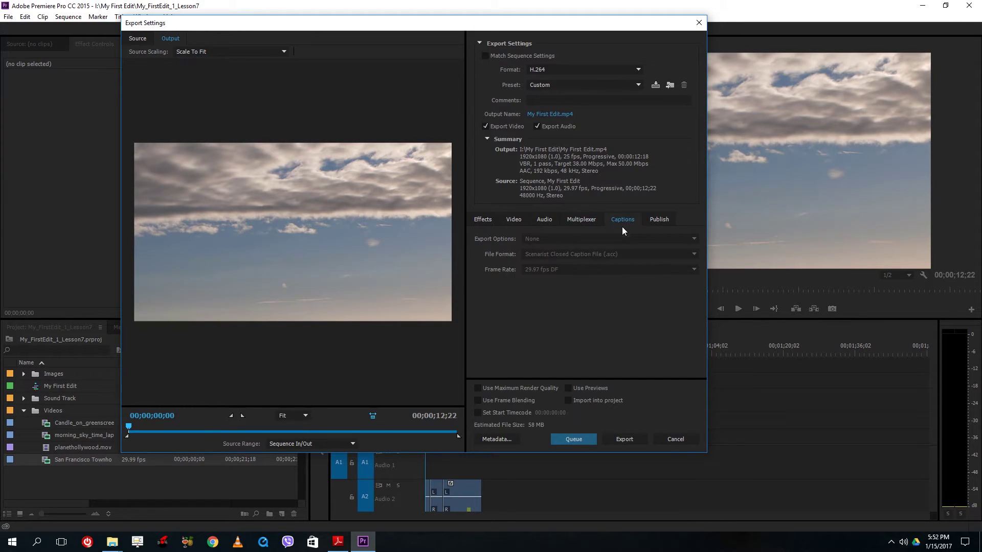
click(657, 220)
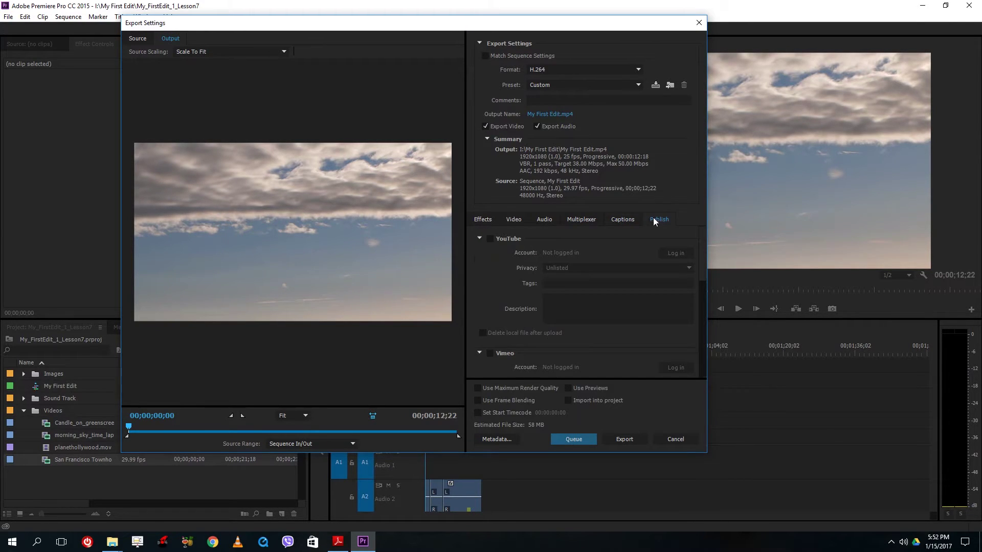
mouse_move(699, 264)
mouse_down()
mouse_move(698, 287)
mouse_move(699, 256)
mouse_up()
drag(703, 260, 656, 241)
scroll(490, 244, down, 3)
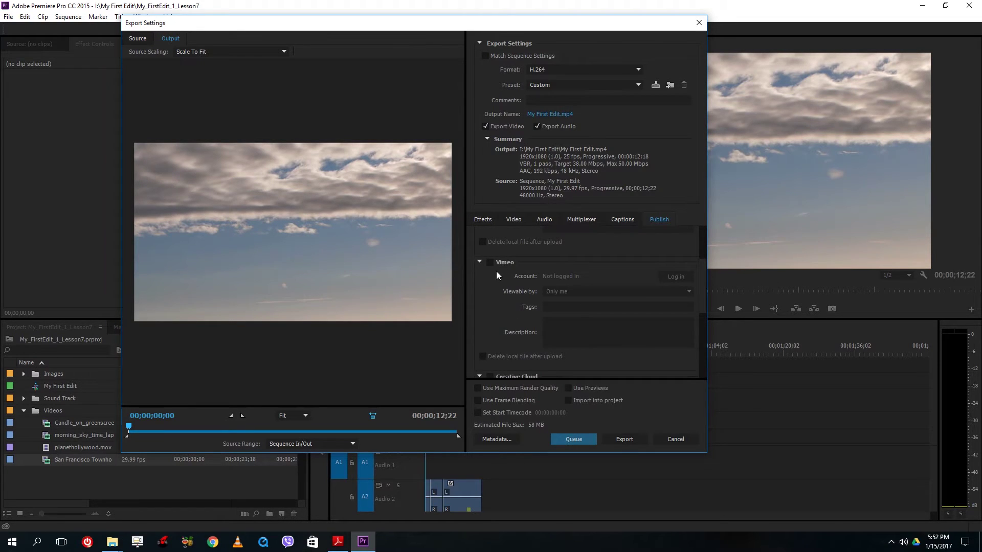
scroll(493, 264, down, 4)
scroll(527, 327, up, 6)
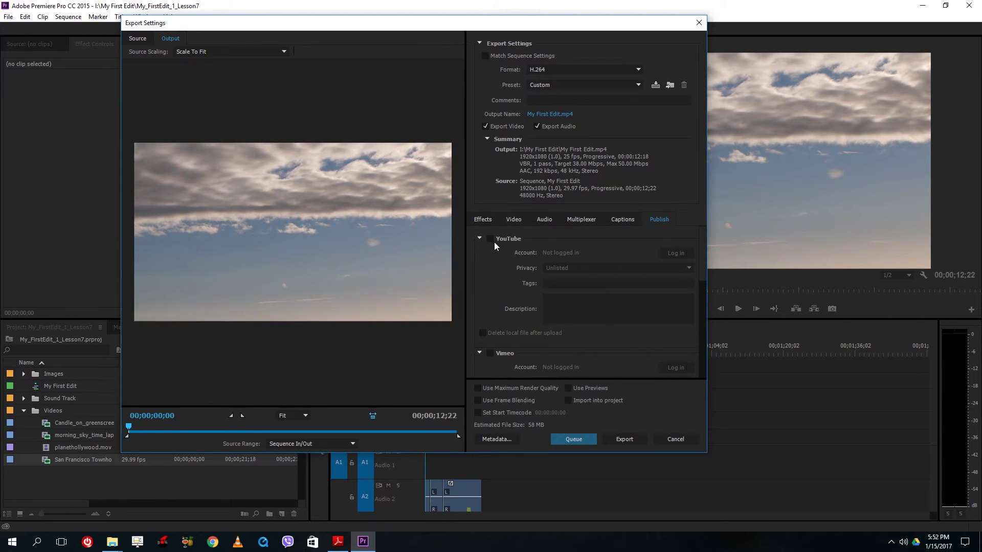
scroll(558, 293, down, 3)
scroll(557, 293, up, 3)
scroll(583, 249, down, 3)
scroll(576, 313, up, 3)
click(489, 217)
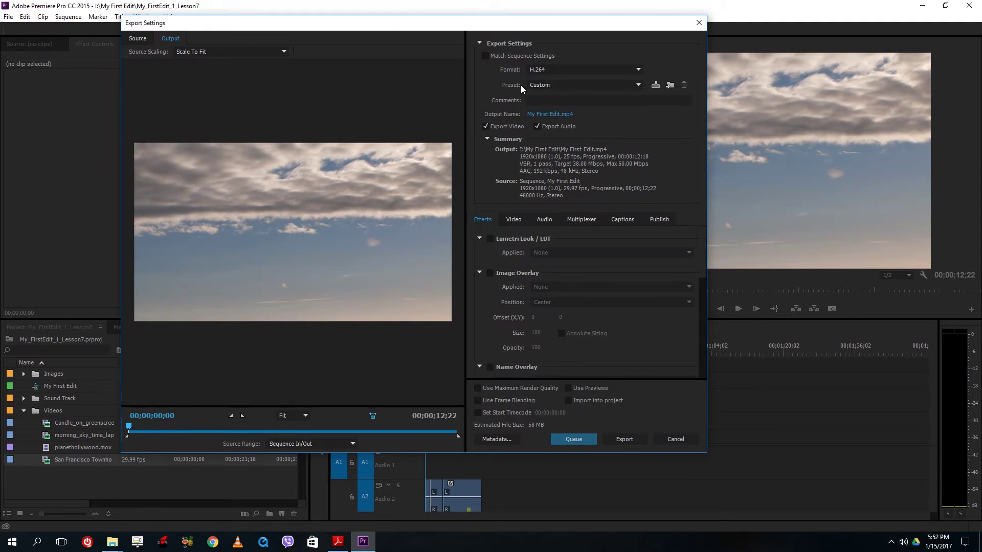
Save the export settings as preset 'Modified Hd' and confirm it appears in the Preset list
click(655, 86)
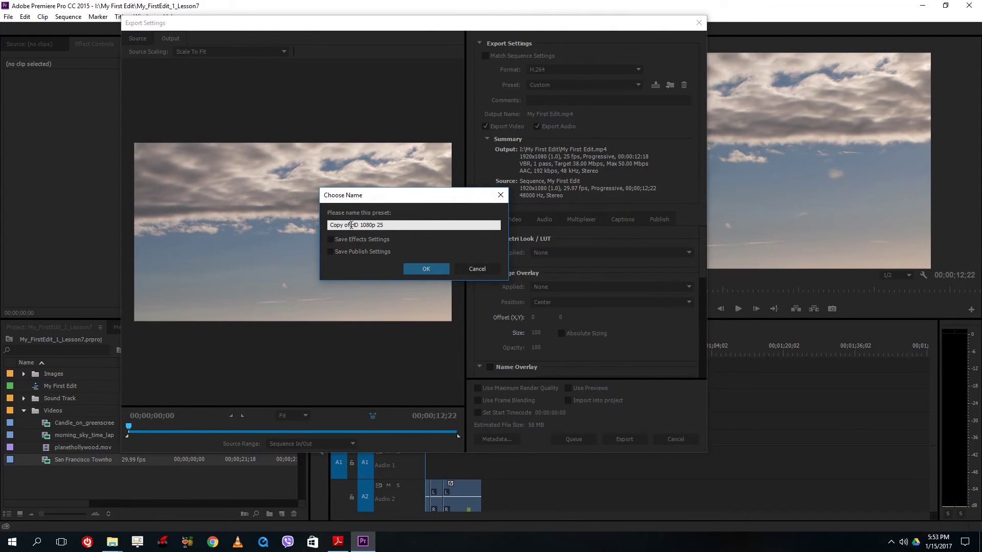
double_click(434, 227)
text(Modified Hd)
click(436, 270)
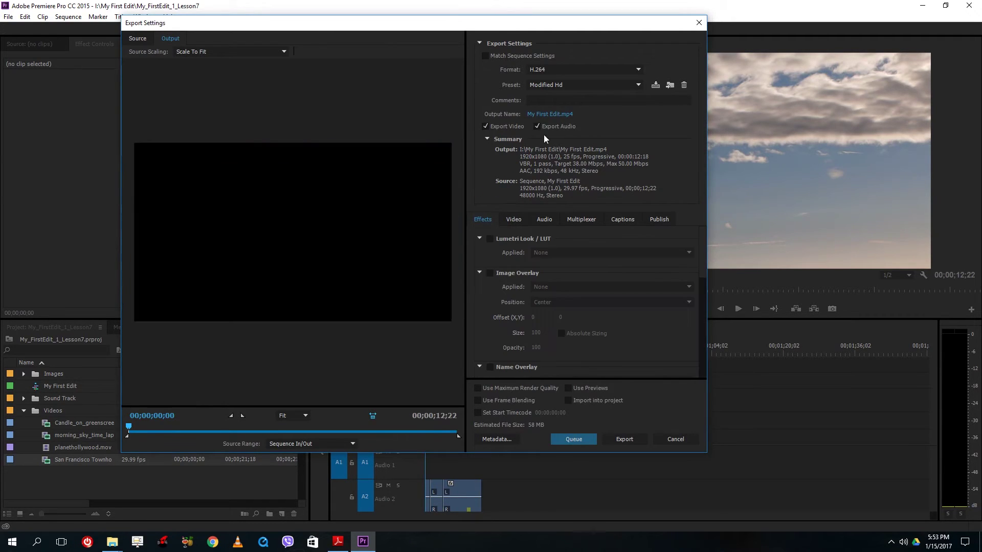
click(574, 86)
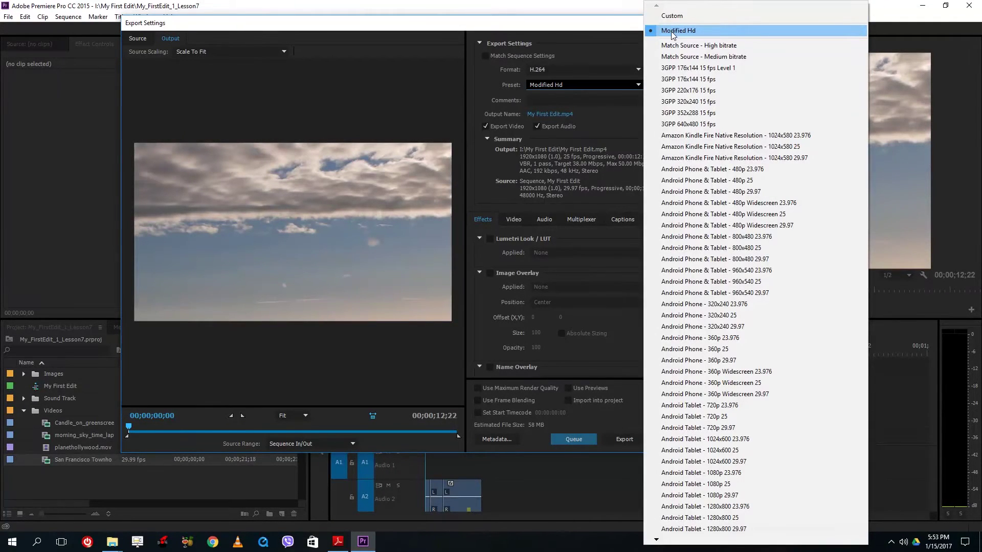
click(550, 114)
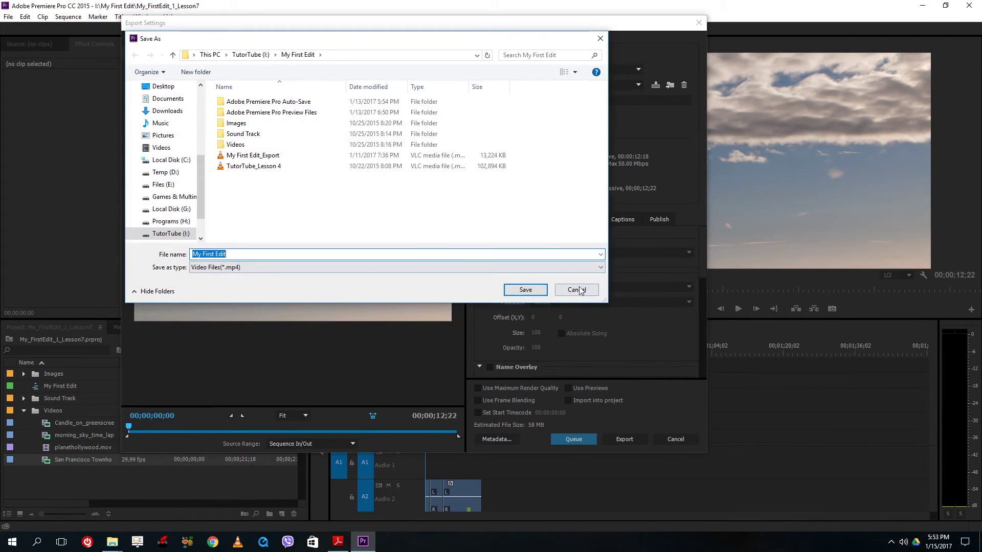
Choose the Desktop folder in the Save As dialog and save the output as My First Edit.mp4
click(579, 290)
click(608, 99)
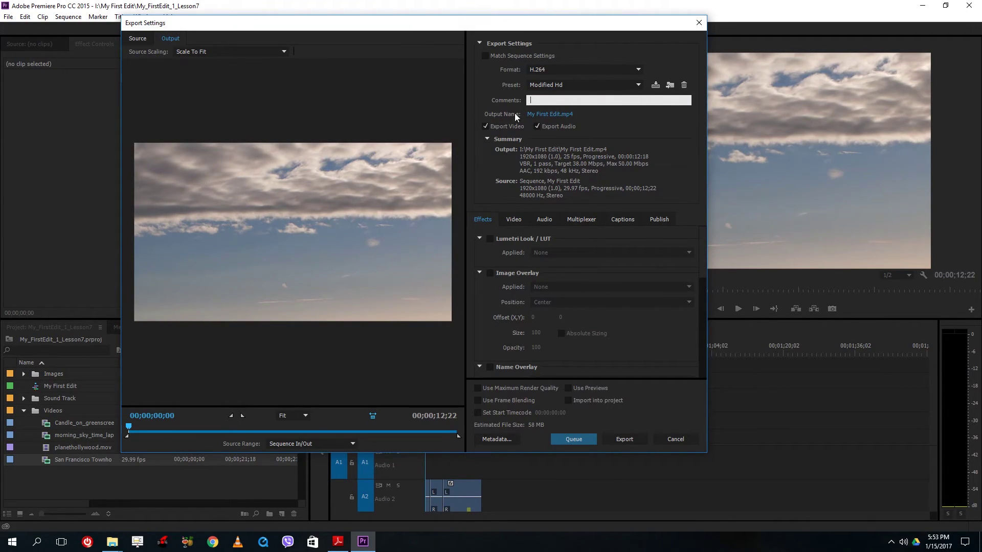
click(549, 114)
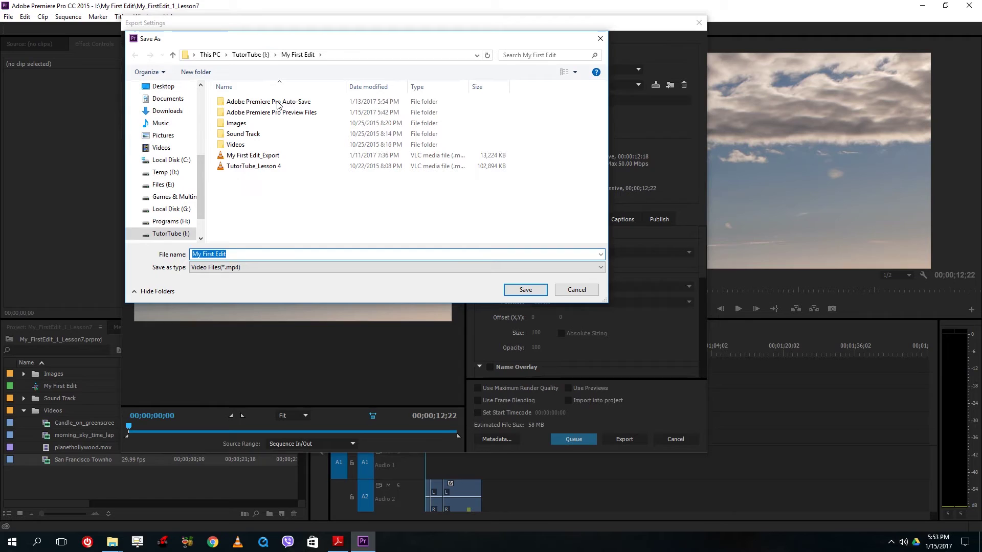
click(316, 177)
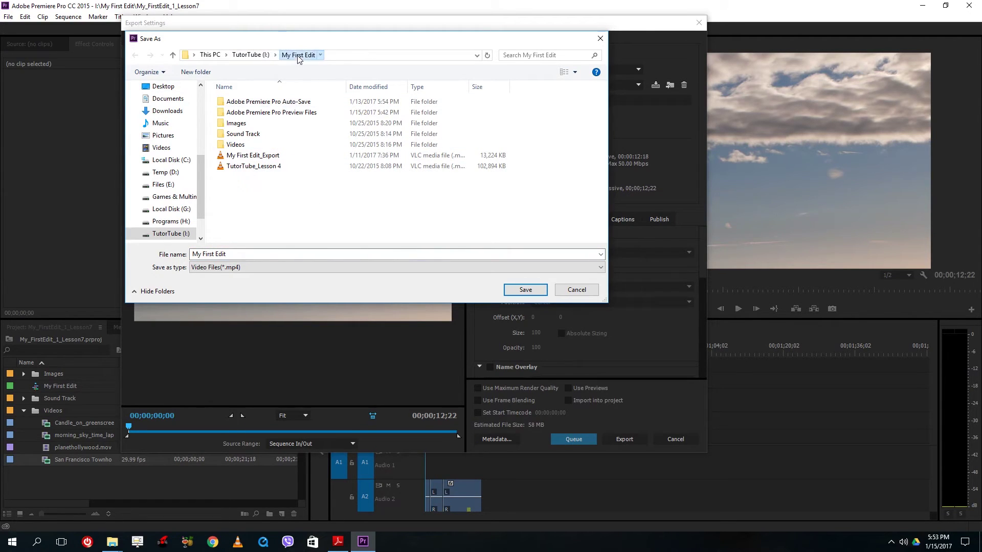
click(323, 254)
click(323, 254)
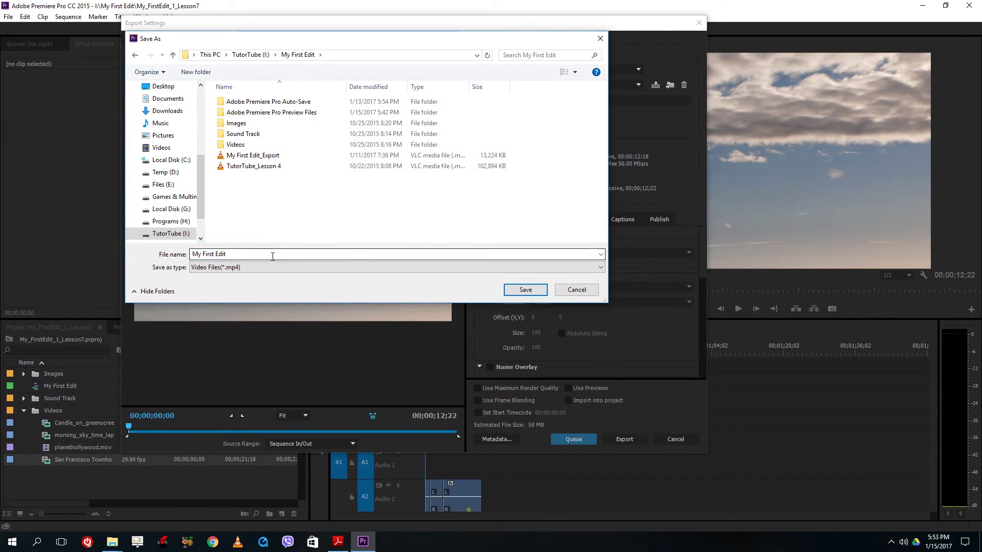
click(154, 88)
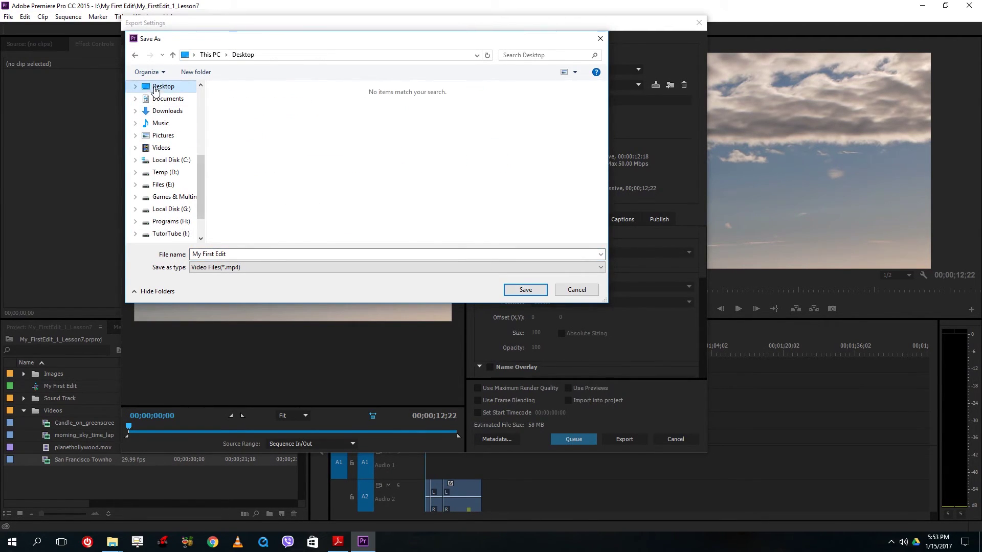
click(526, 289)
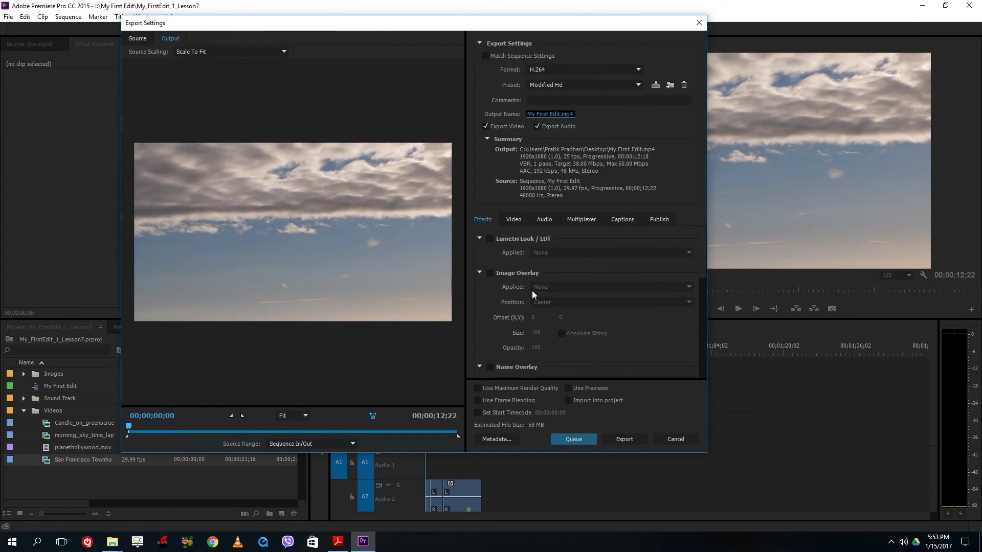
Export My First Edit to the Desktop MP4, moving the encoding progress window aside until it finishes
click(627, 440)
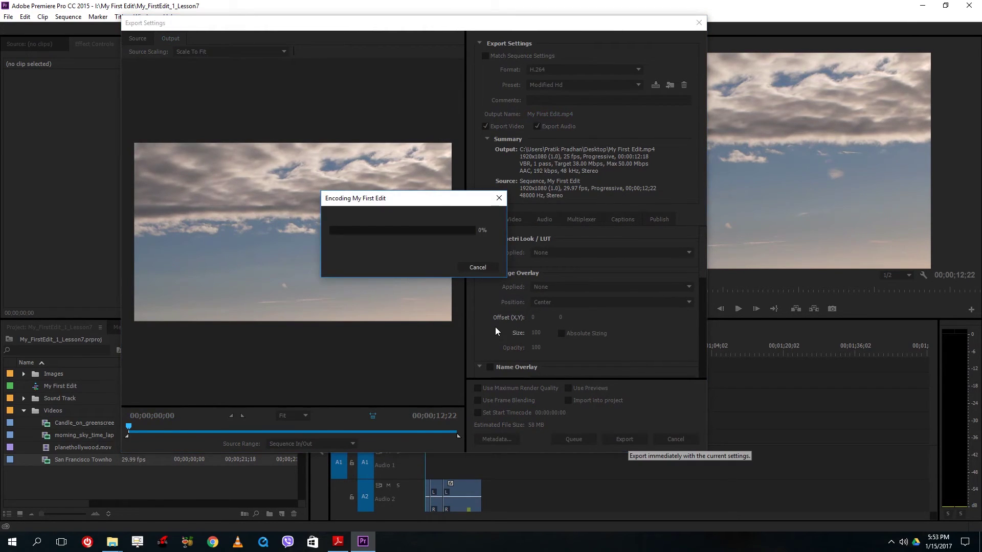
drag(437, 203, 411, 181)
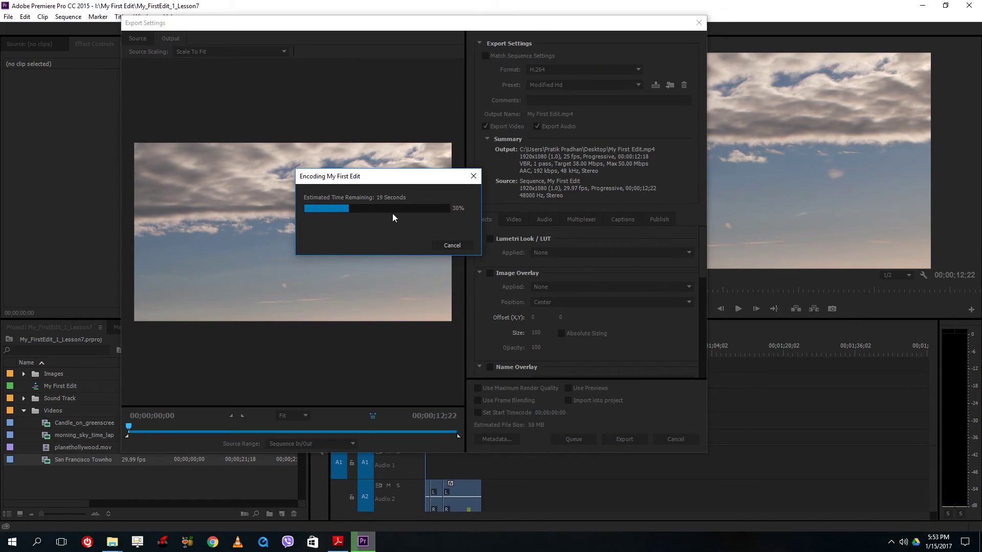
drag(342, 176, 330, 147)
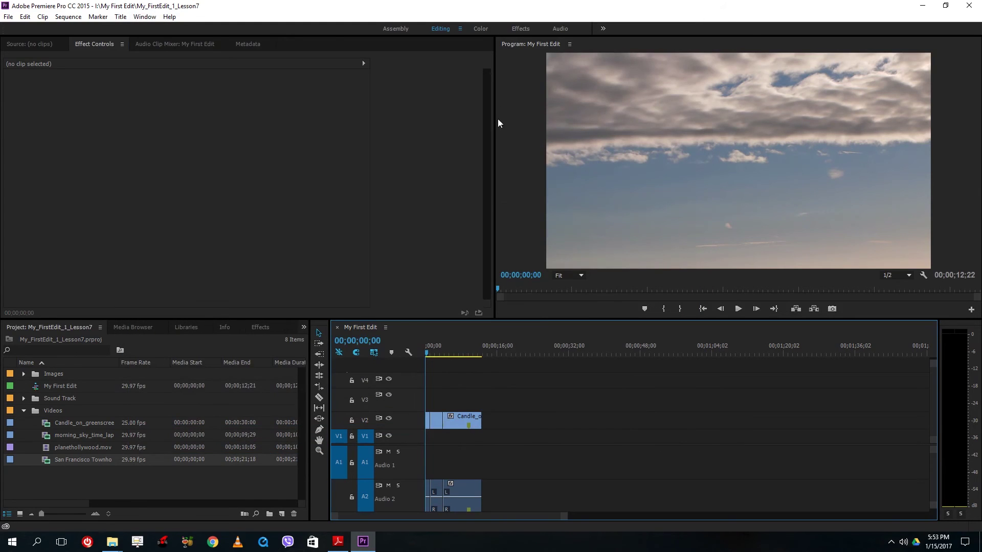
Play My First Edit.mp4 from the desktop in VLC, exit full screen, then close VLC
drag(695, 7, 701, 105)
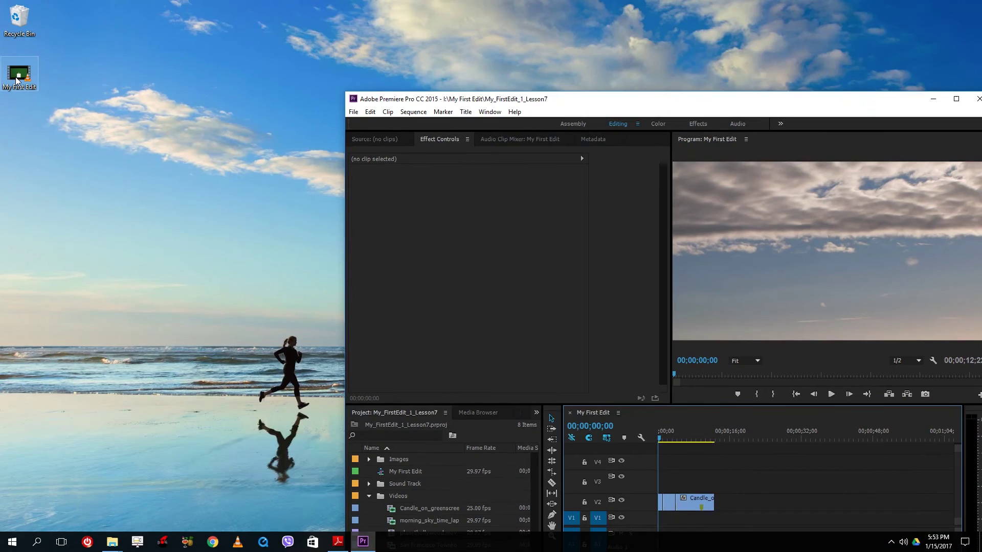
double_click(17, 80)
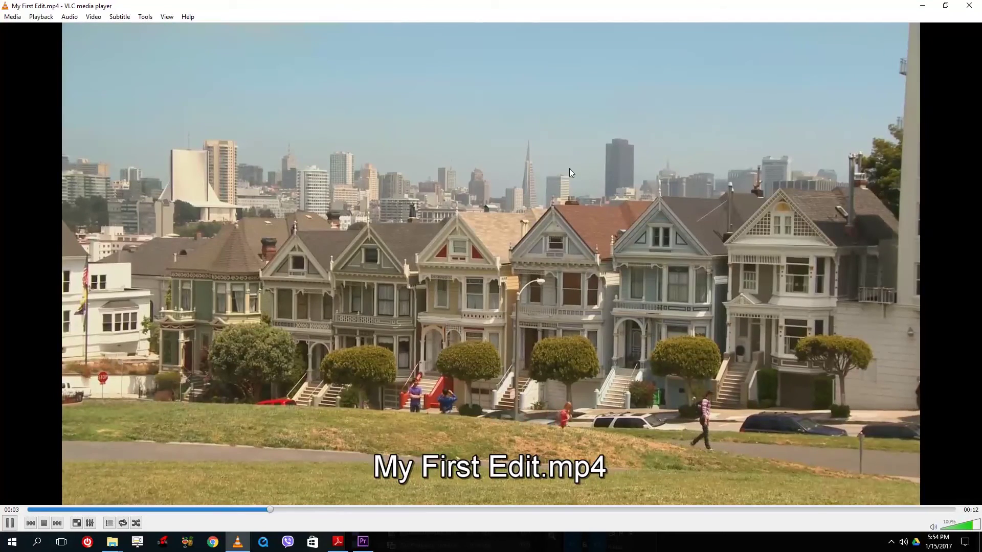
drag(607, 7, 552, 136)
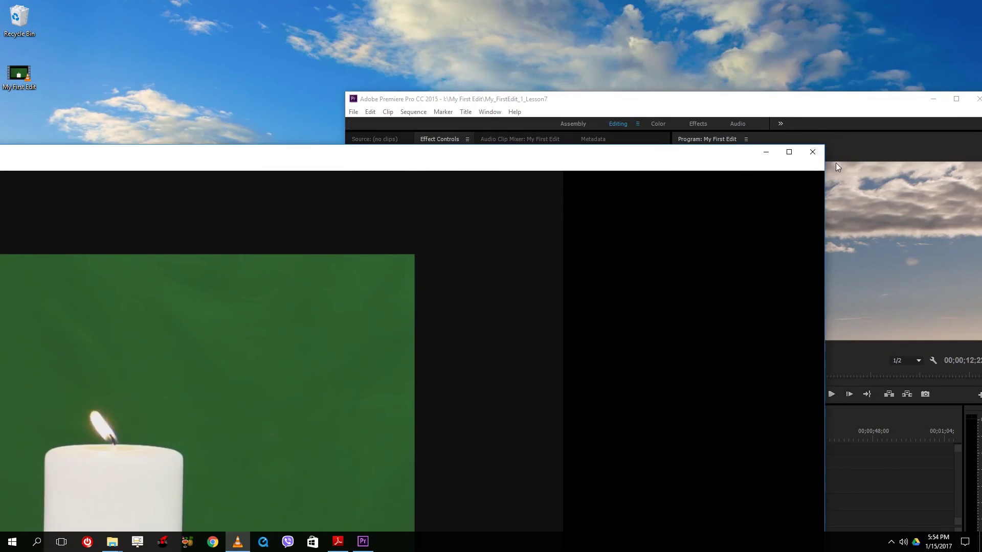
click(812, 152)
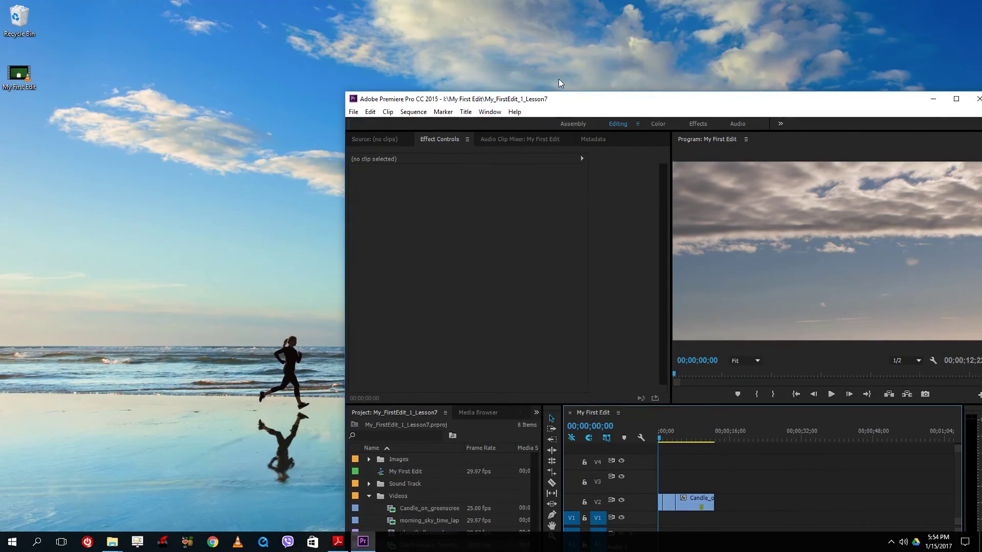
Maximize the Premiere window and move the playhead to 00;00;06;12 on the candle clip
drag(561, 104, 479, 123)
double_click(480, 126)
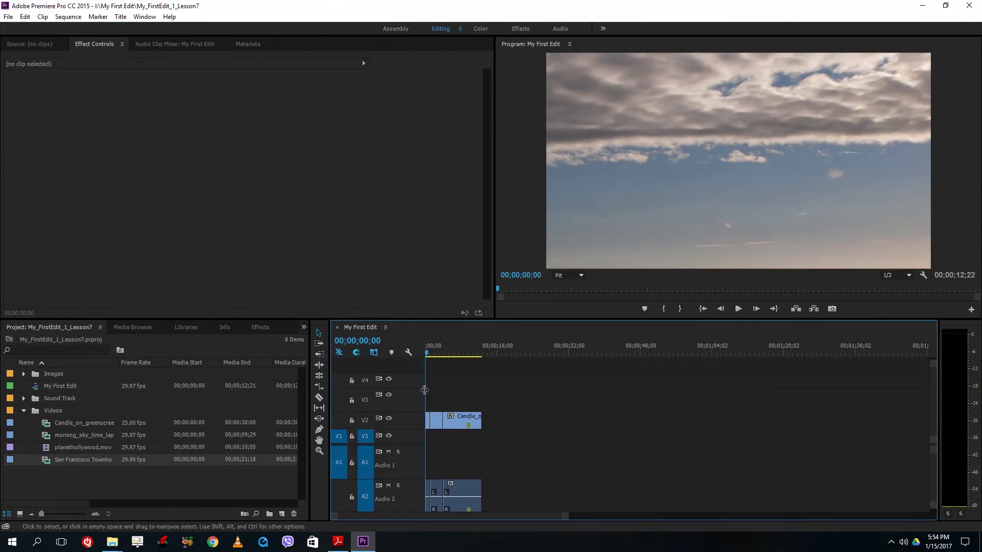
mouse_move(455, 350)
mouse_down()
mouse_move(468, 347)
mouse_move(456, 352)
mouse_up()
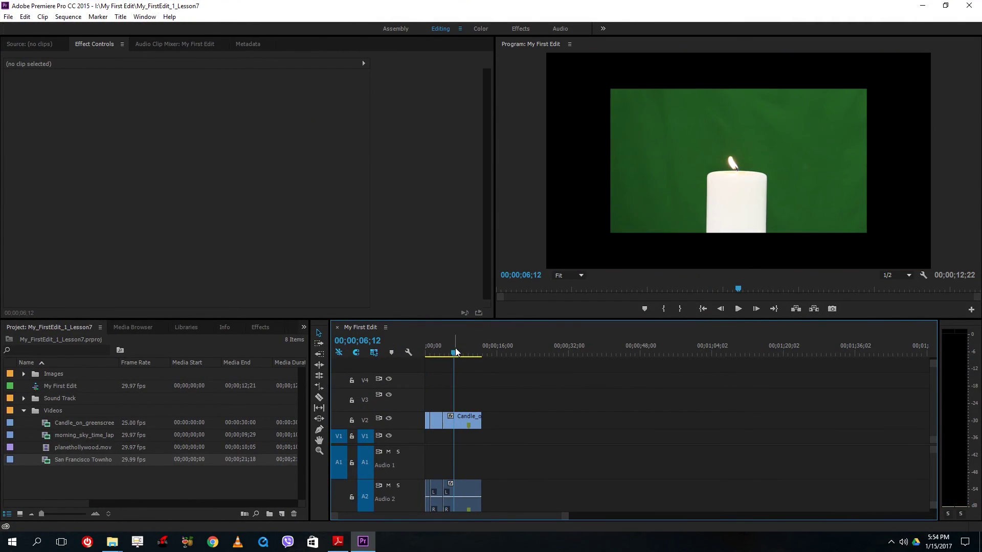